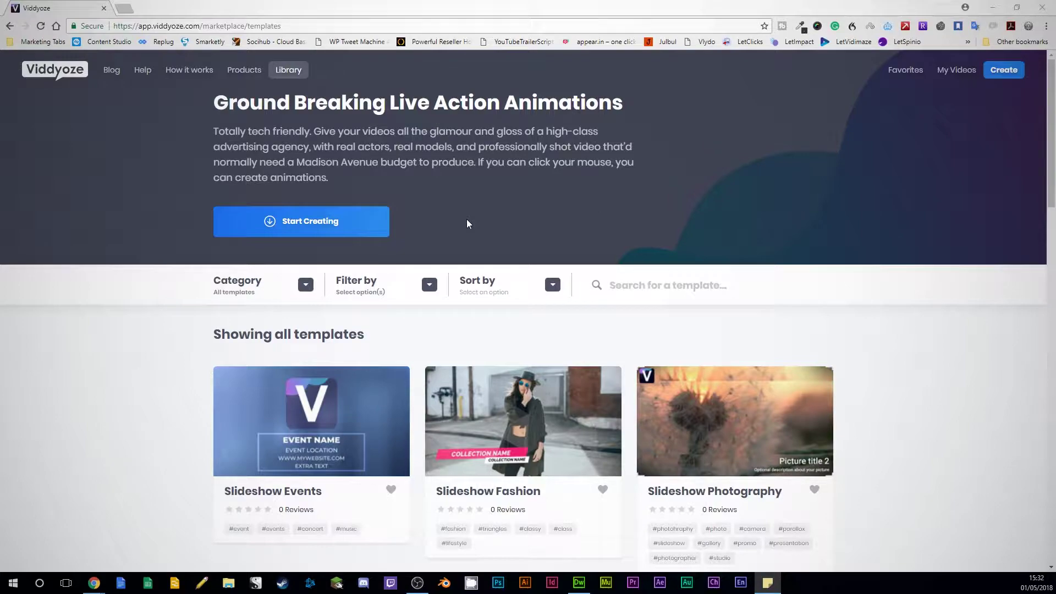
- Scroll down the full template library, which lists Slideshow Events, Slideshow Fashion and Corporate Slideshow
{"action": "scroll", "coordinate": [820, 195], "scroll_direction": "down", "scroll_amount": 14}
- Show the Category dropdown with counts such as Intro 167, Live Action 115 and Logo 287
{"action": "scroll", "coordinate": [820, 196], "scroll_direction": "up", "scroll_amount": 9}
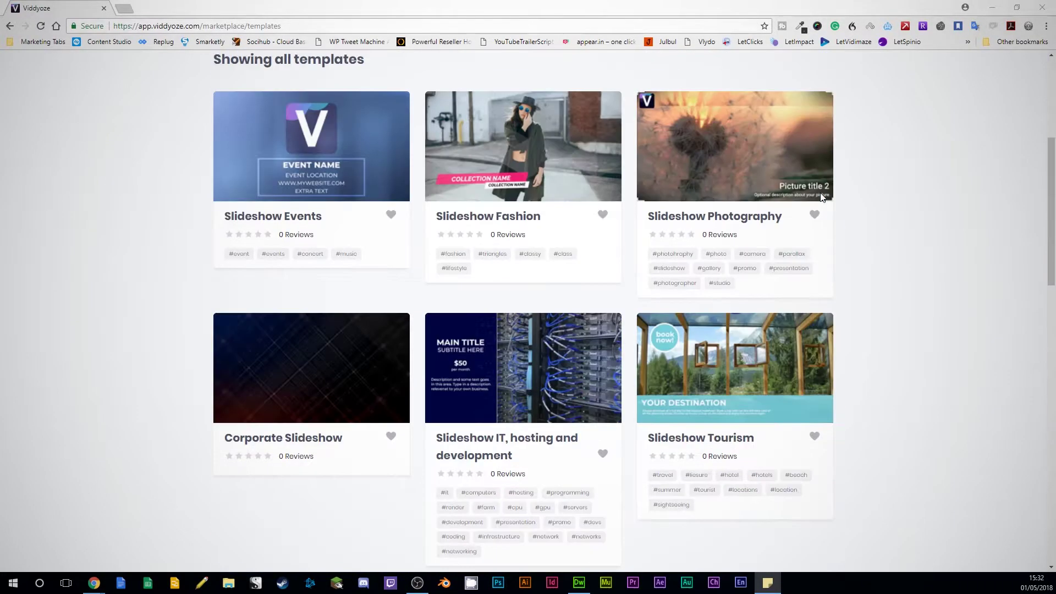
{"action": "scroll", "coordinate": [821, 197], "scroll_direction": "up", "scroll_amount": 5}
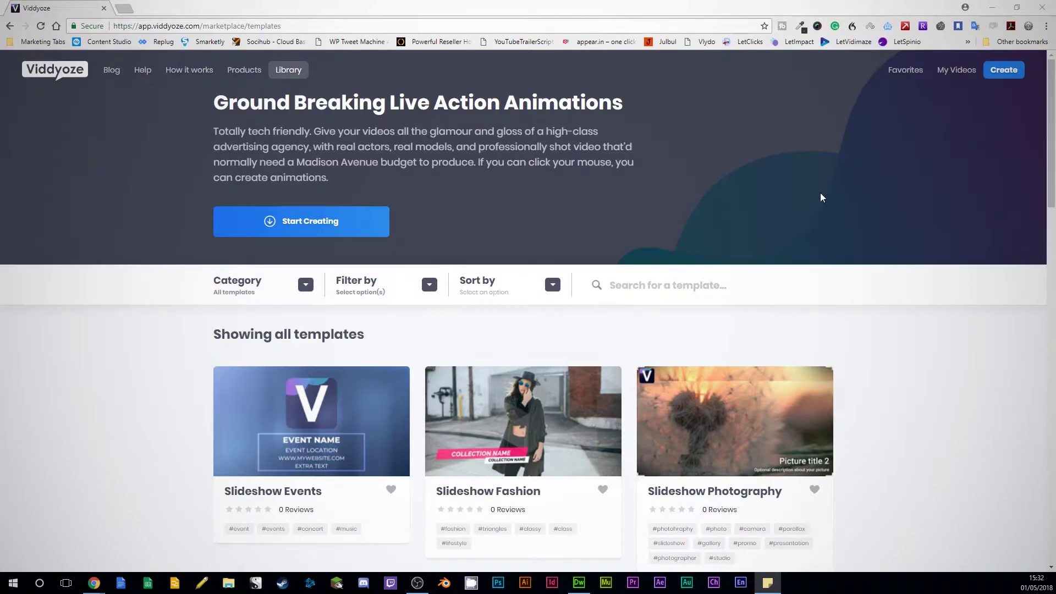
{"action": "left_click", "coordinate": [305, 285]}
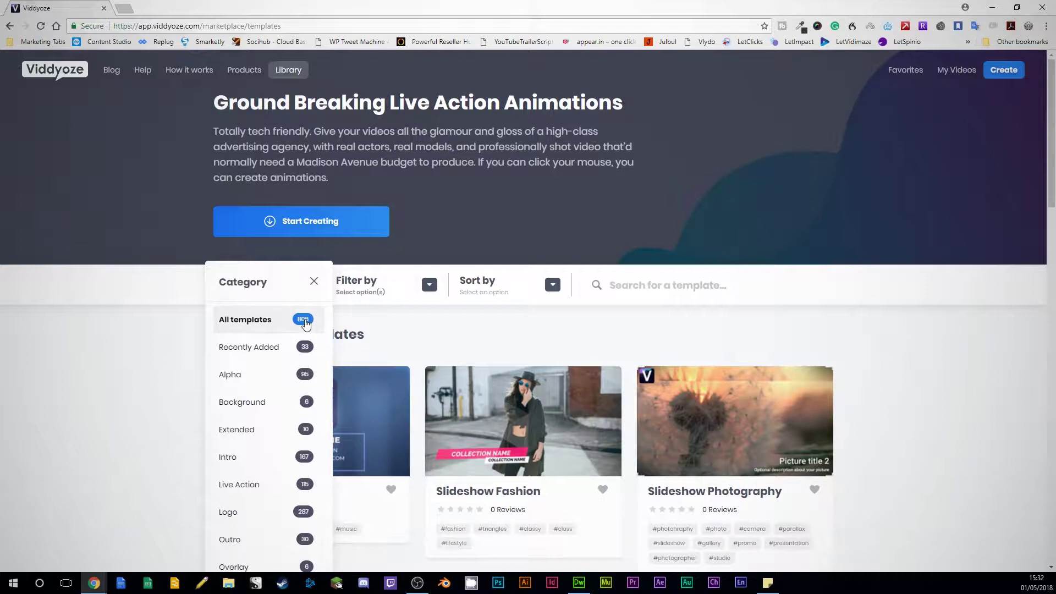
{"action": "left_click", "coordinate": [115, 352]}
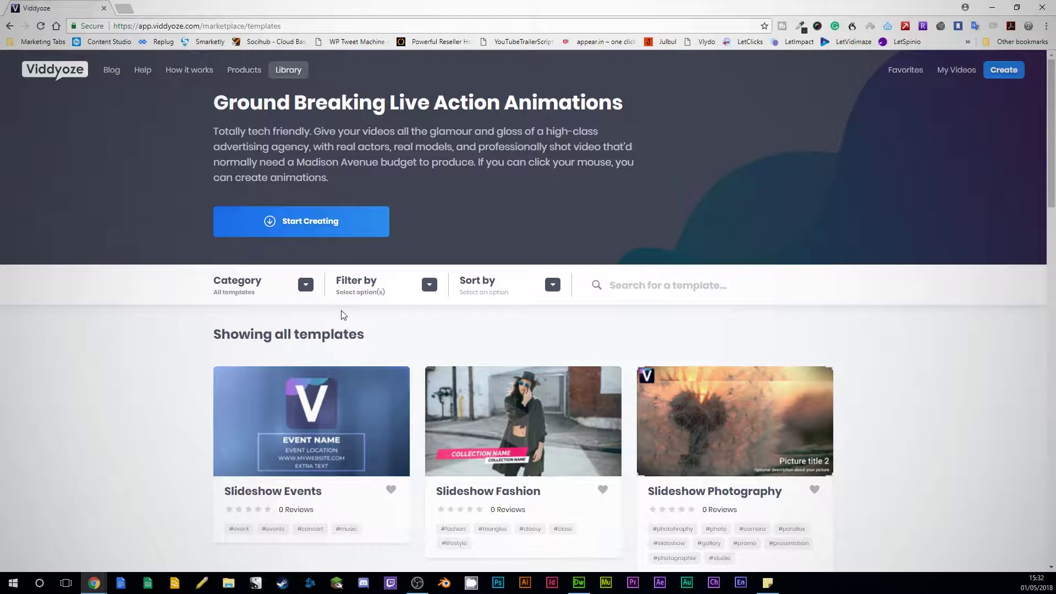
{"action": "left_click", "coordinate": [305, 284]}
{"action": "scroll", "coordinate": [268, 385], "scroll_direction": "down", "scroll_amount": 3}
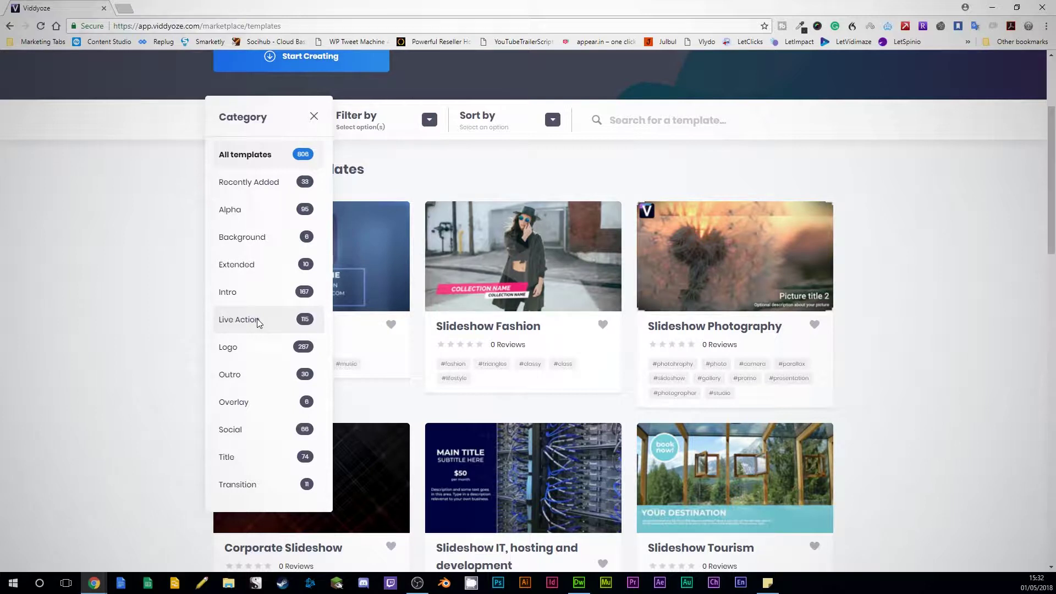
- Filter to Background templates, browse them, then remove the Background filter chip
{"action": "left_click", "coordinate": [257, 250]}
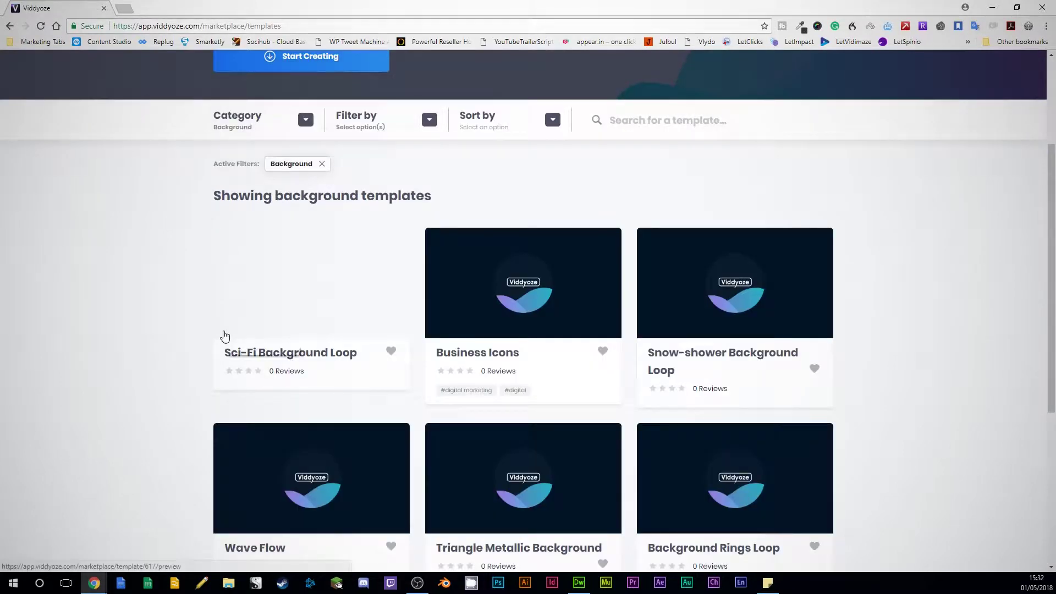
{"action": "scroll", "coordinate": [160, 303], "scroll_direction": "down", "scroll_amount": 2}
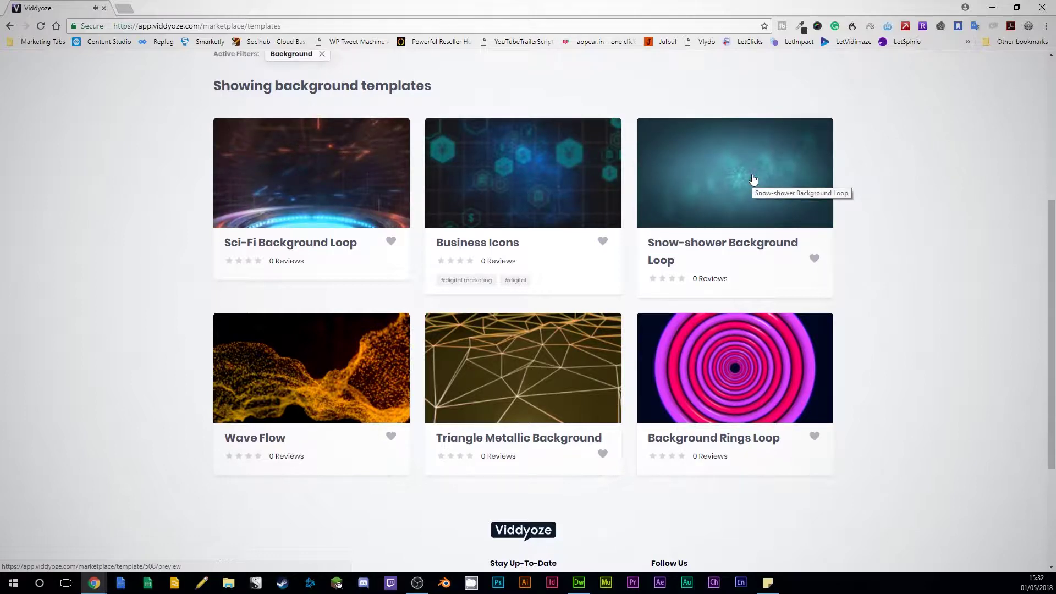
{"action": "scroll", "coordinate": [753, 179], "scroll_direction": "up", "scroll_amount": 4}
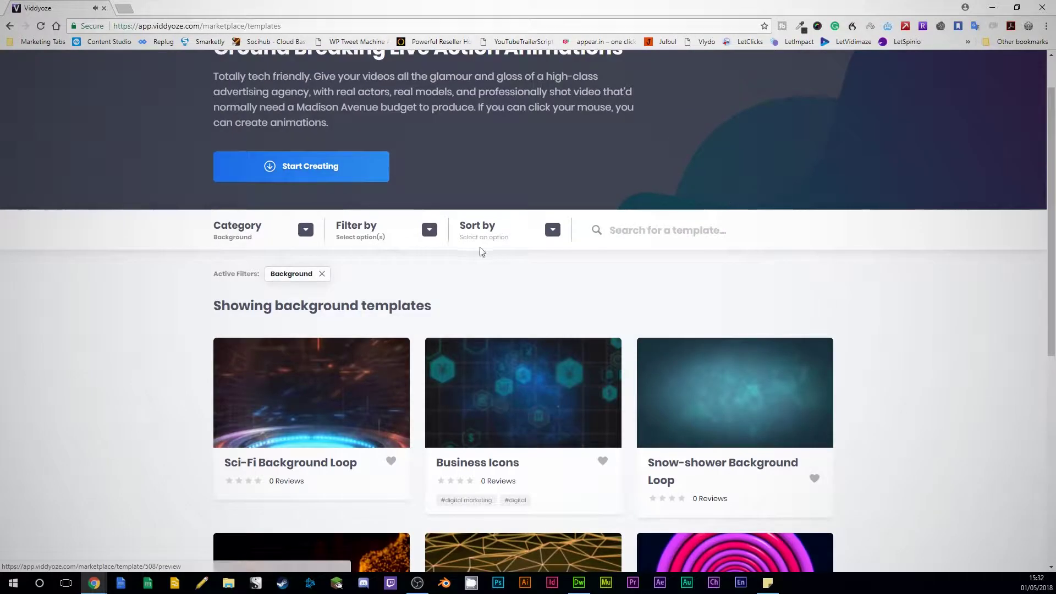
{"action": "scroll", "coordinate": [700, 372], "scroll_direction": "down", "scroll_amount": 4}
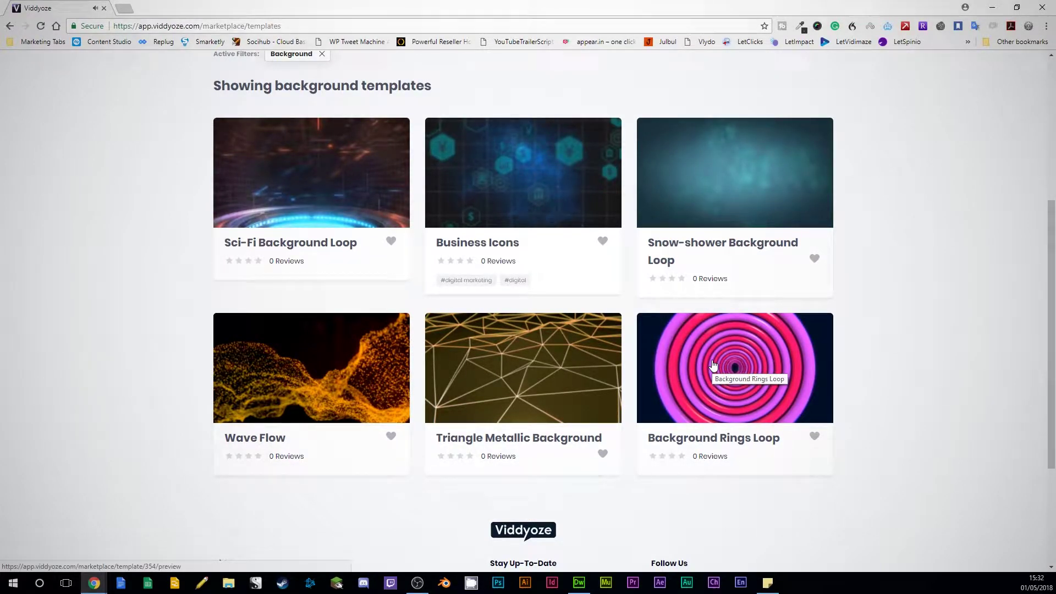
{"action": "scroll", "coordinate": [441, 288], "scroll_direction": "up", "scroll_amount": 3}
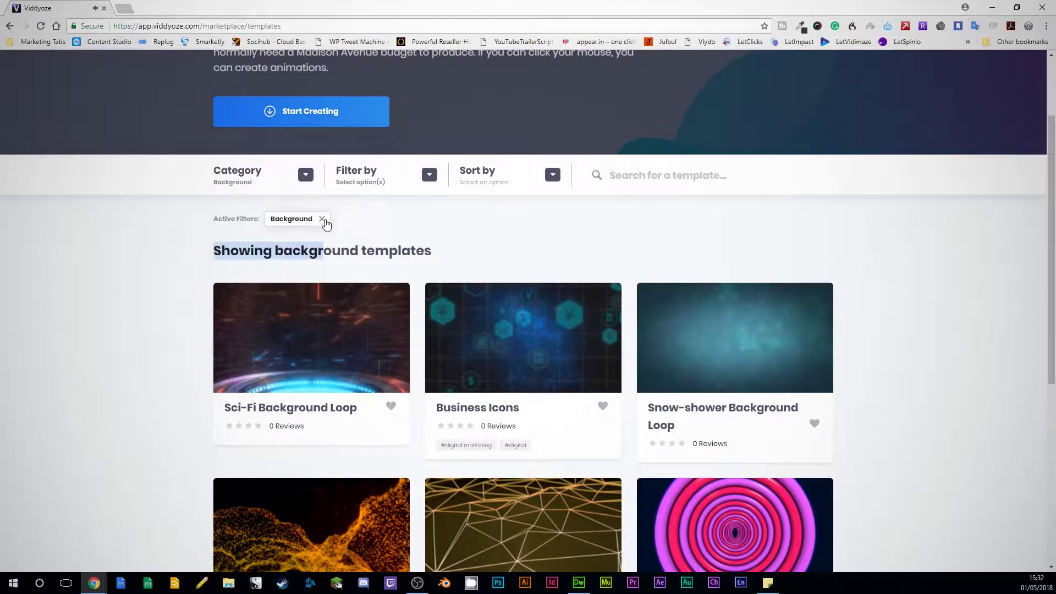
{"action": "left_click", "coordinate": [321, 218]}
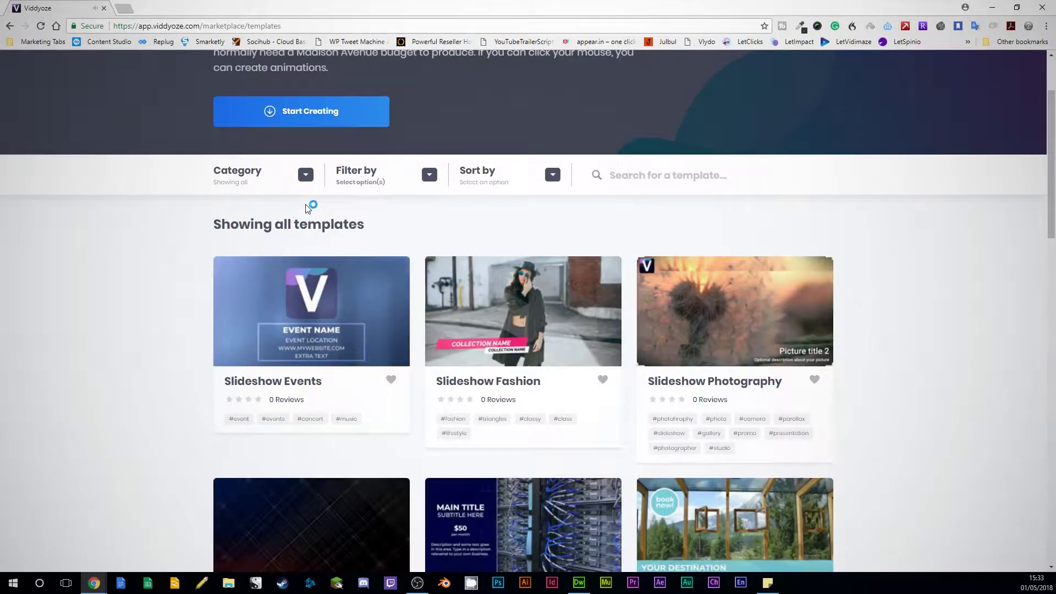
- Filter to Alpha and preview templates like Gradient Stomp Lower Thirds and Falling Dollars
{"action": "left_click", "coordinate": [305, 175]}
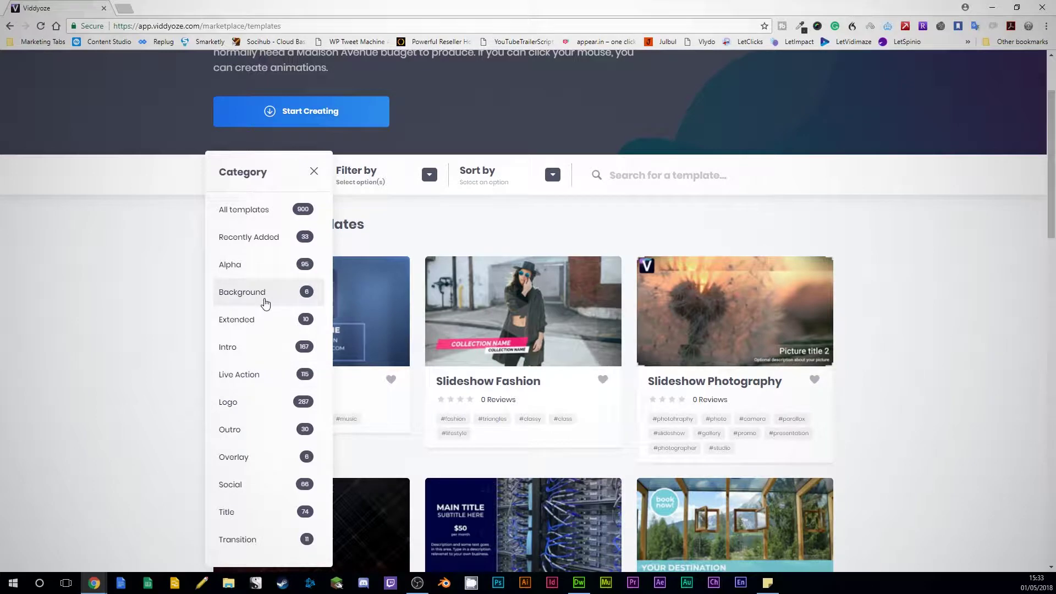
{"action": "left_click", "coordinate": [232, 266]}
{"action": "scroll", "coordinate": [149, 292], "scroll_direction": "down", "scroll_amount": 3}
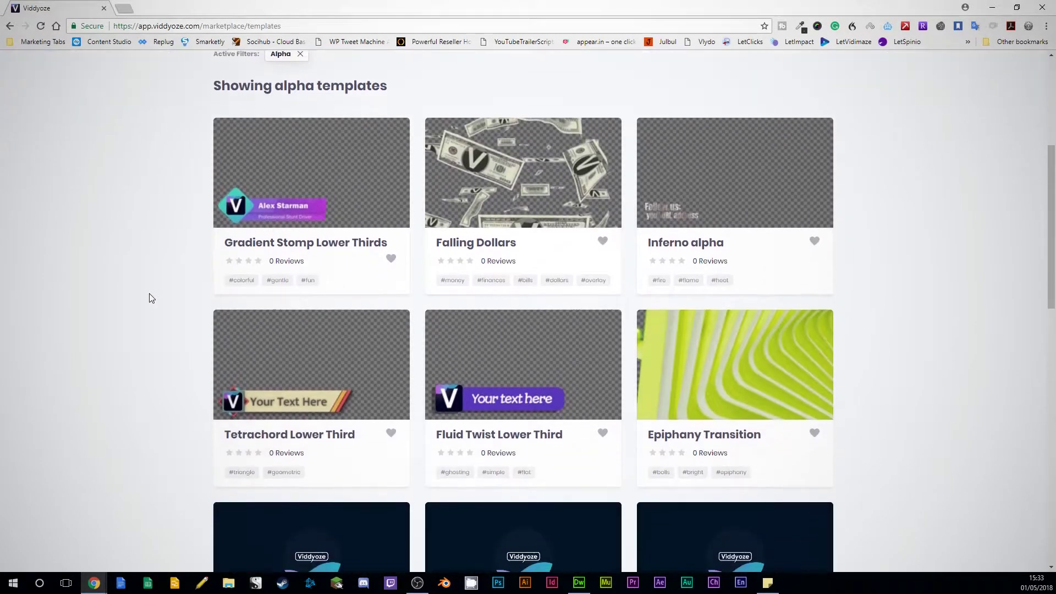
{"action": "mouse_move", "coordinate": [542, 191]}
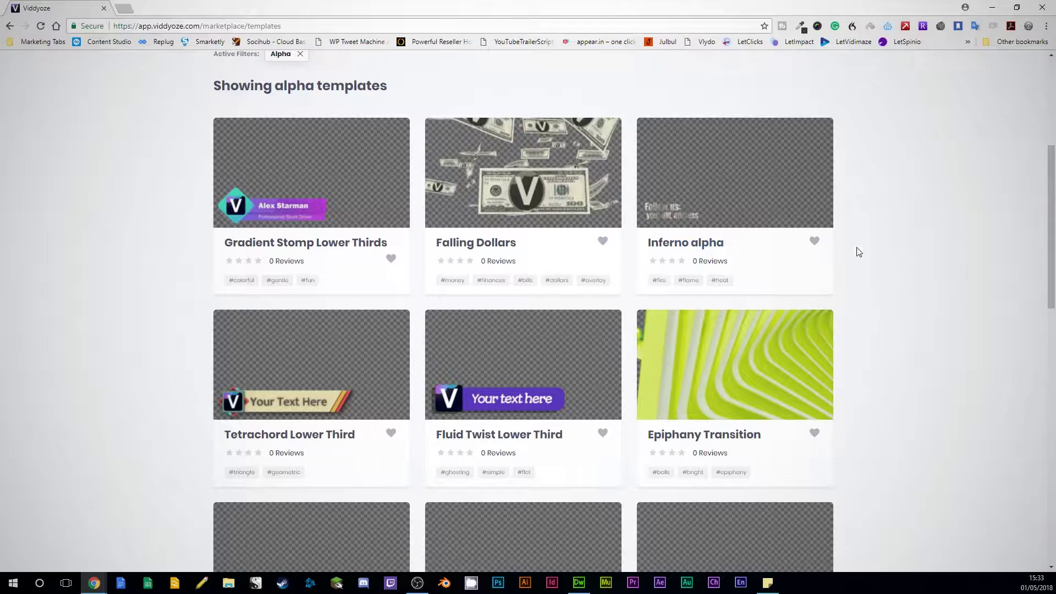
{"action": "scroll", "coordinate": [936, 251], "scroll_direction": "down", "scroll_amount": 4}
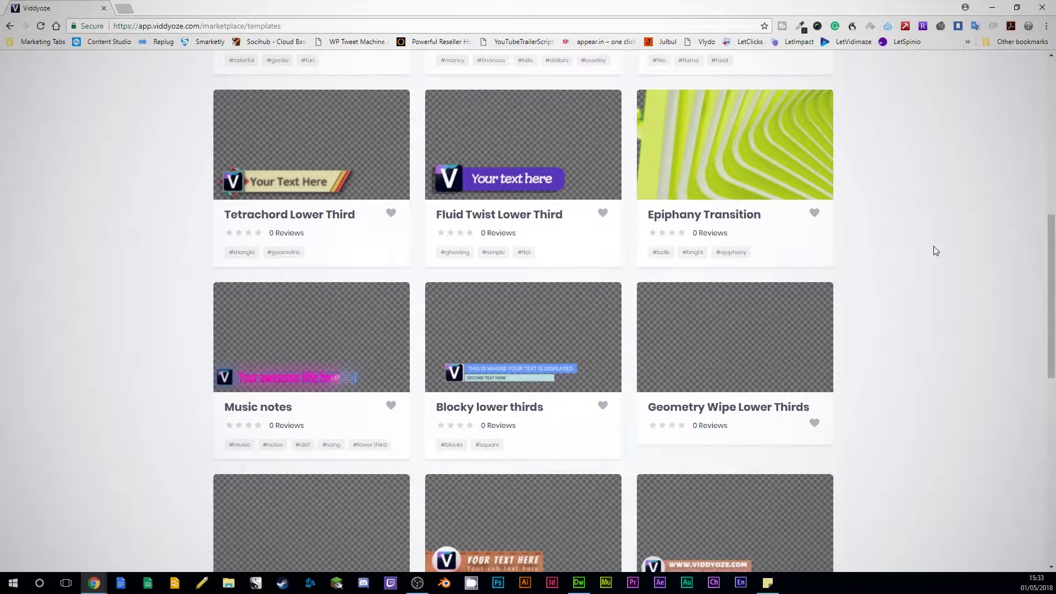
{"action": "scroll", "coordinate": [962, 293], "scroll_direction": "down", "scroll_amount": 4}
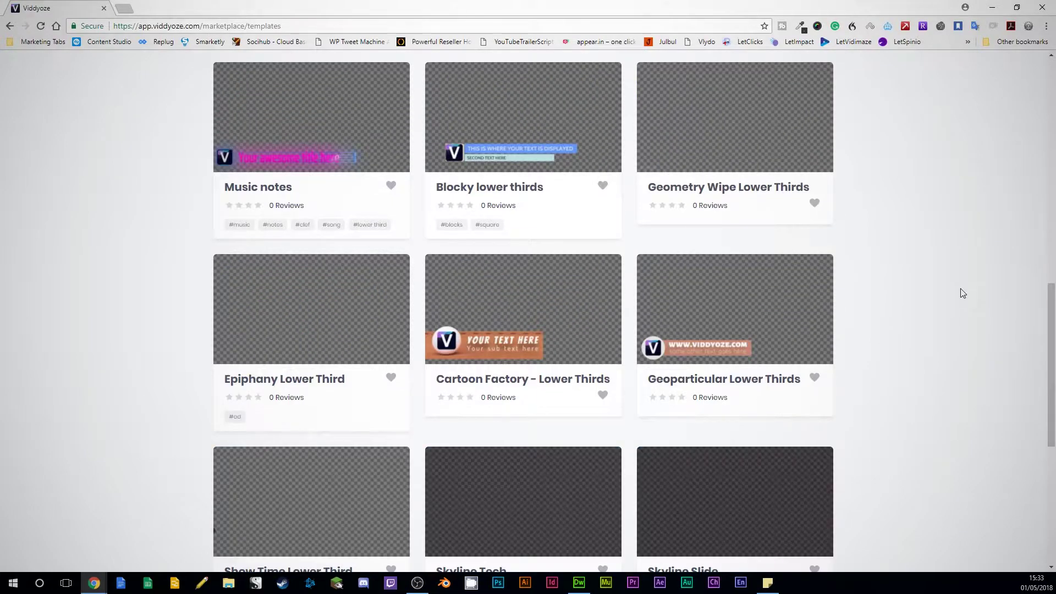
{"action": "scroll", "coordinate": [962, 293], "scroll_direction": "down", "scroll_amount": 4}
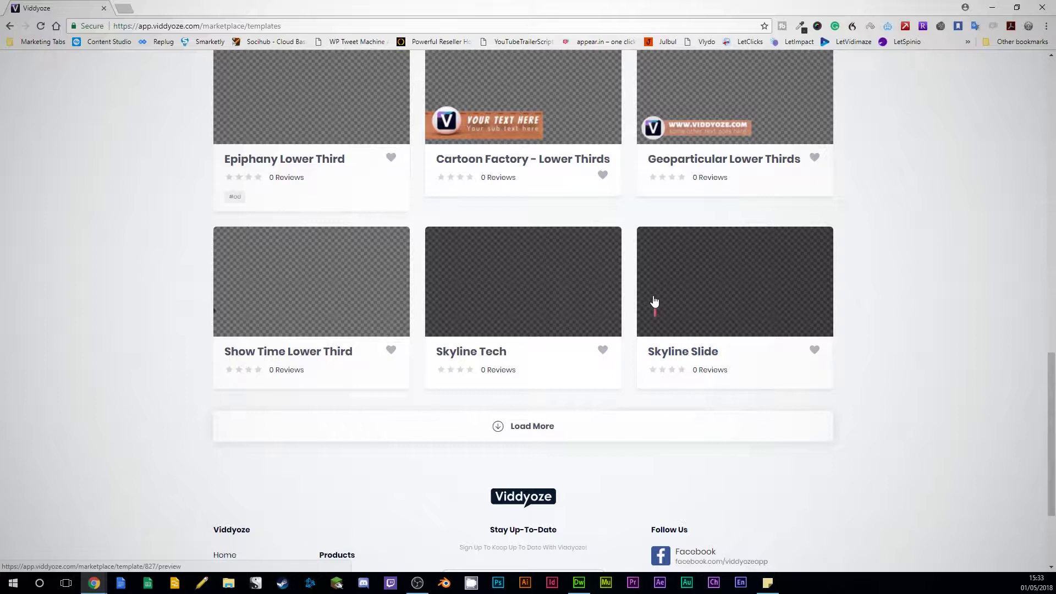
{"action": "mouse_move", "coordinate": [740, 285]}
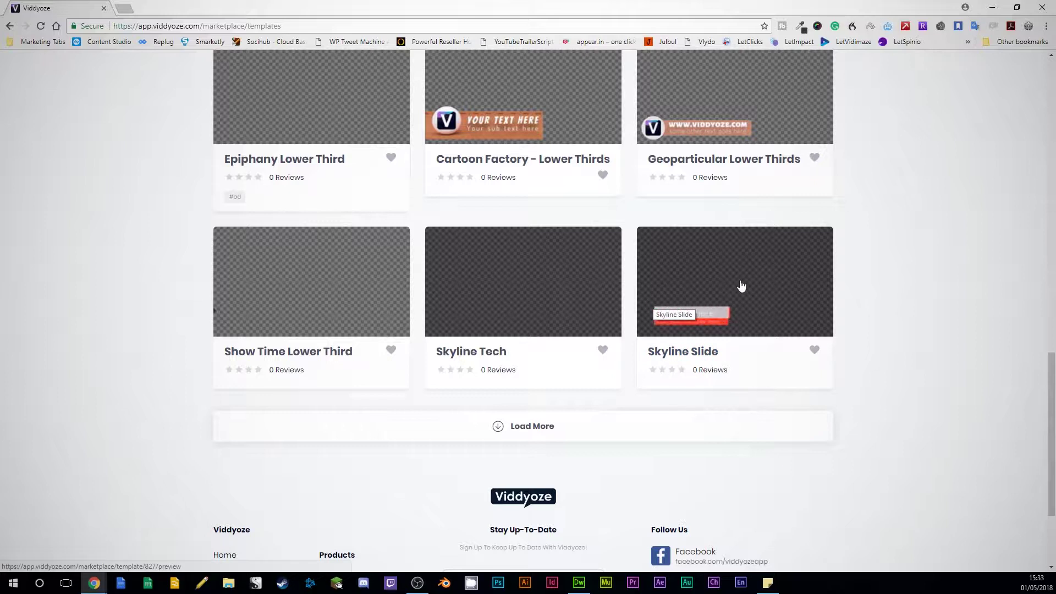
{"action": "mouse_move", "coordinate": [573, 266]}
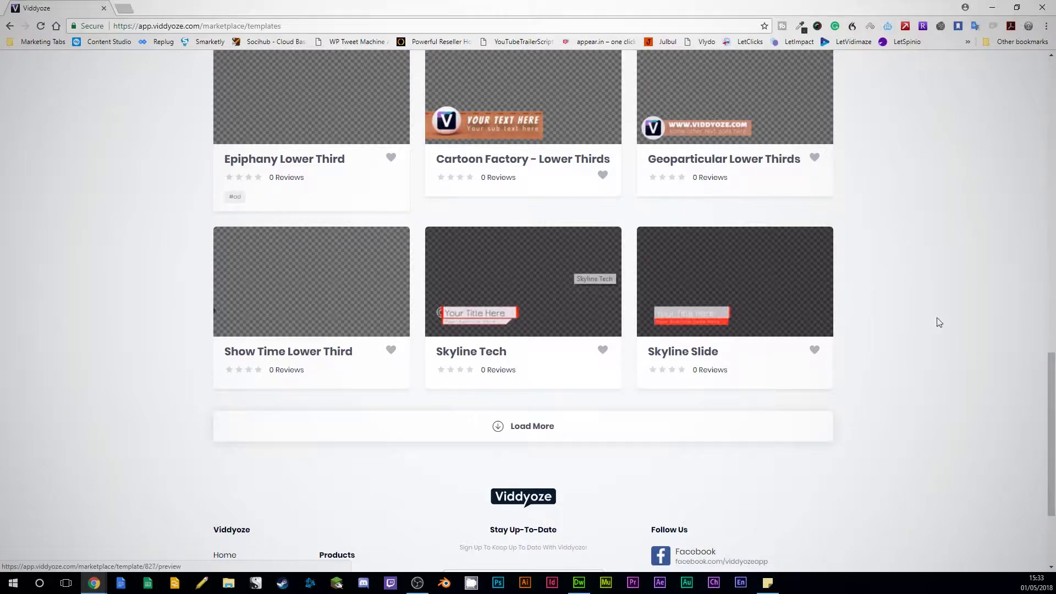
{"action": "scroll", "coordinate": [935, 323], "scroll_direction": "up", "scroll_amount": 10}
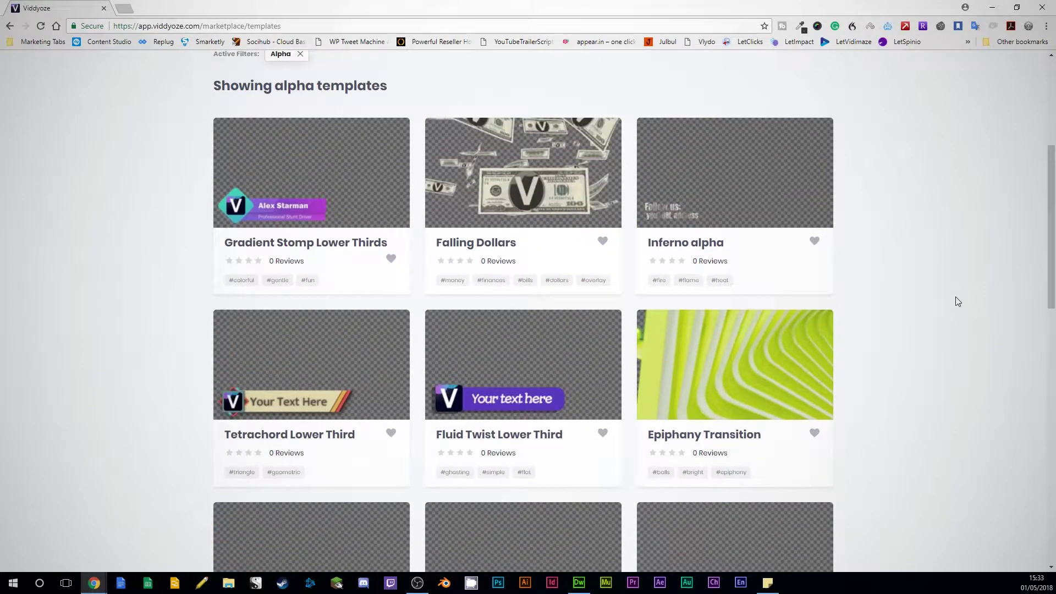
{"action": "mouse_move", "coordinate": [766, 372]}
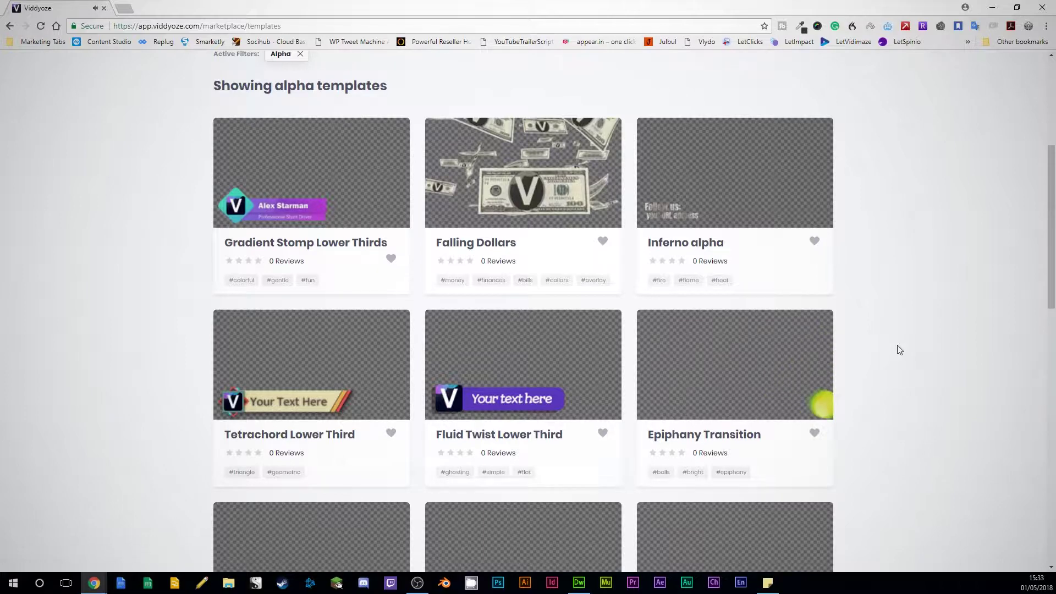
{"action": "scroll", "coordinate": [887, 168], "scroll_direction": "up", "scroll_amount": 5}
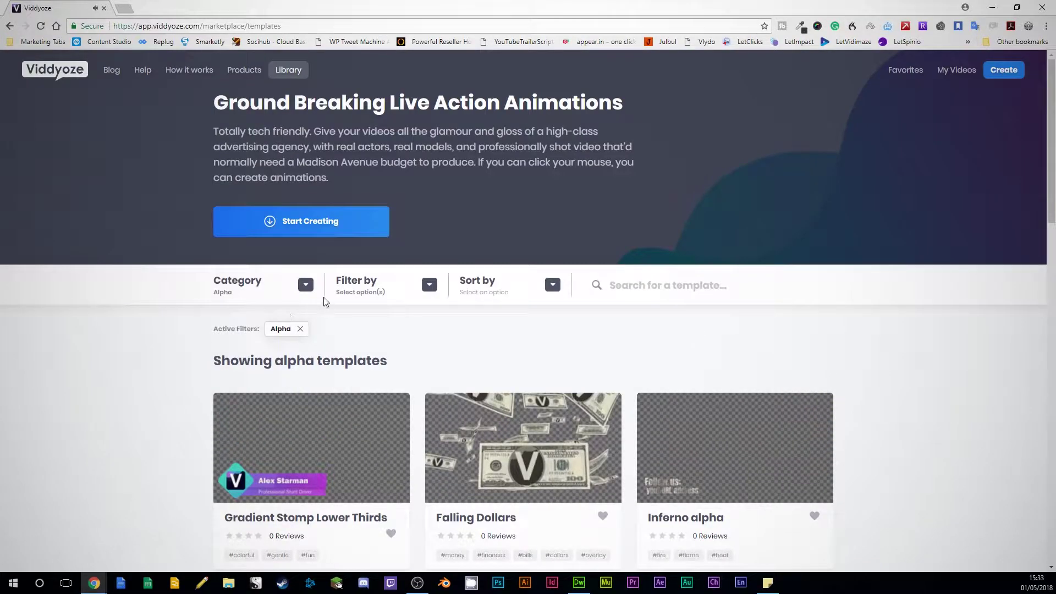
- Filter the library to Live Action templates and preview the first results
{"action": "left_click", "coordinate": [305, 284]}
{"action": "scroll", "coordinate": [184, 376], "scroll_direction": "down", "scroll_amount": 5}
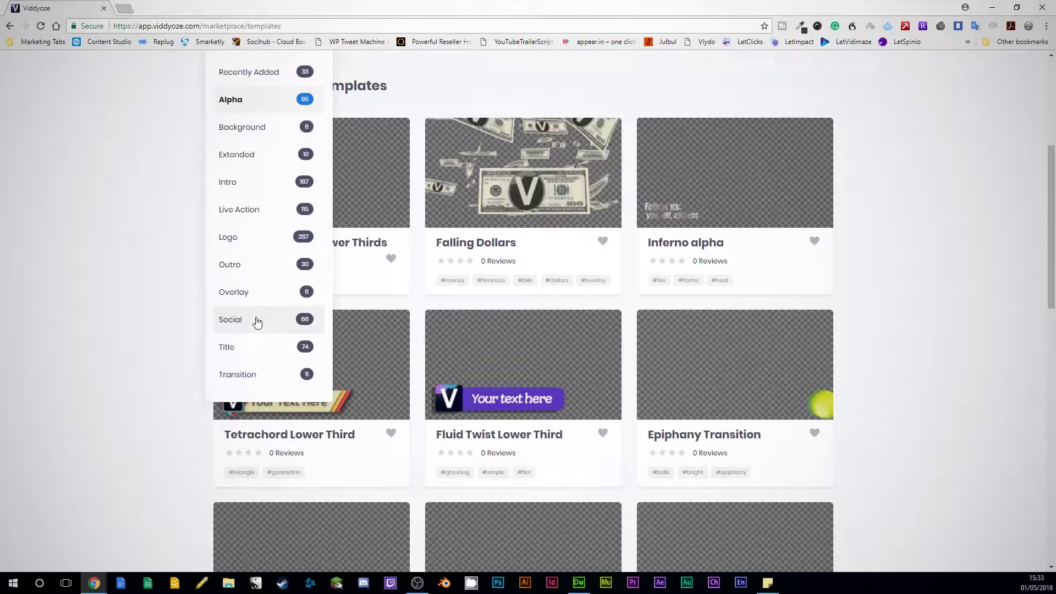
{"action": "left_click", "coordinate": [247, 212]}
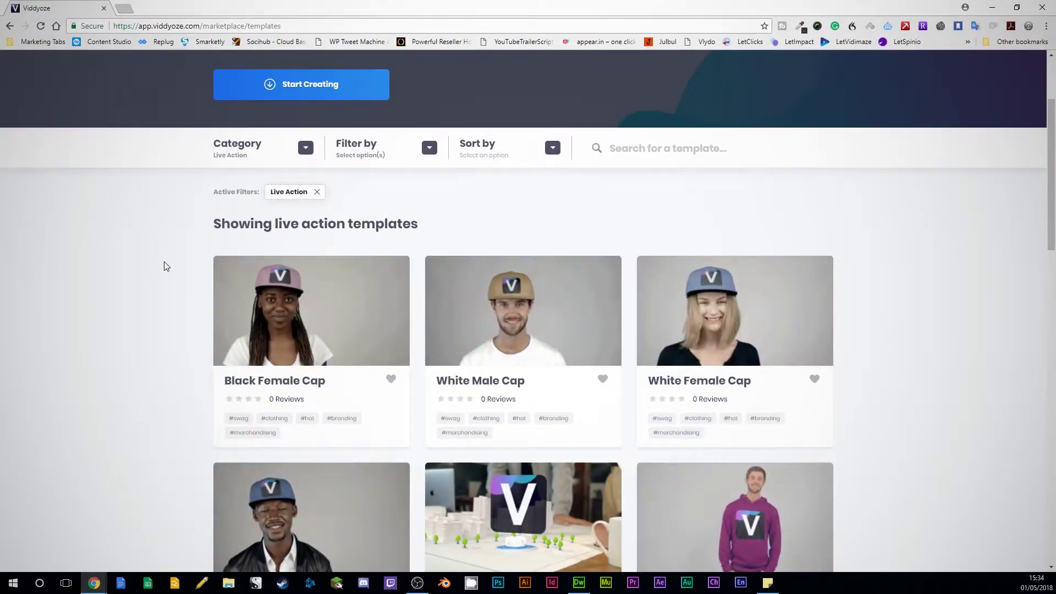
{"action": "scroll", "coordinate": [166, 266], "scroll_direction": "down", "scroll_amount": 5}
{"action": "scroll", "coordinate": [166, 266], "scroll_direction": "down", "scroll_amount": 1}
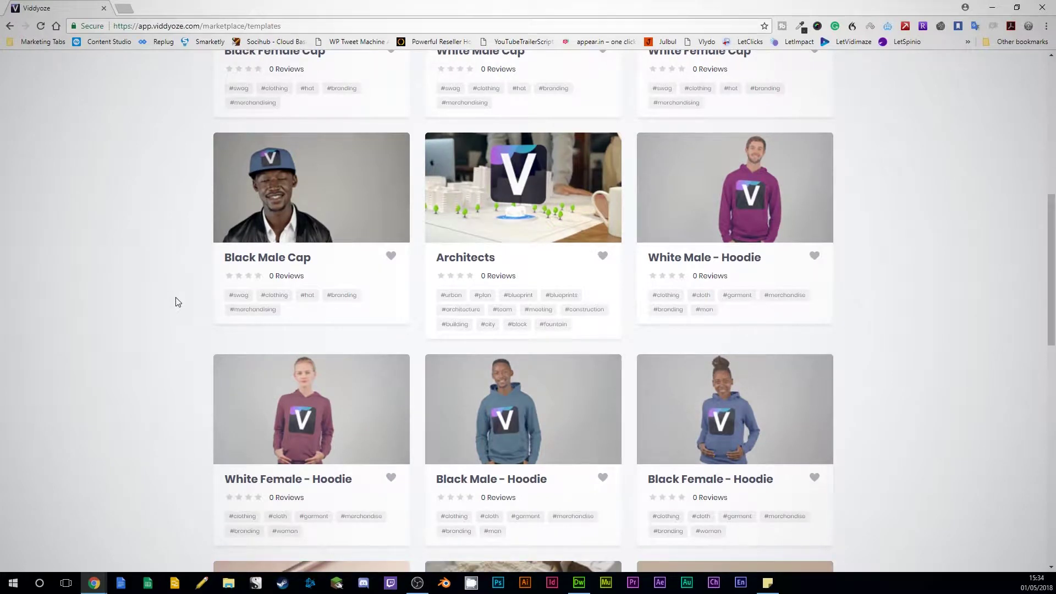
{"action": "mouse_move", "coordinate": [348, 420]}
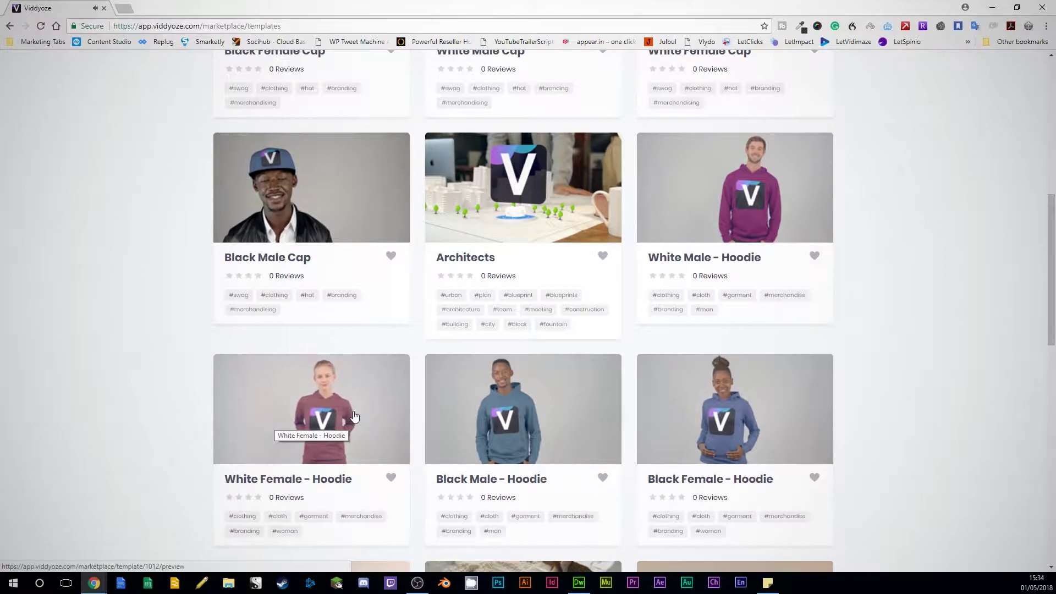
{"action": "mouse_move", "coordinate": [542, 405]}
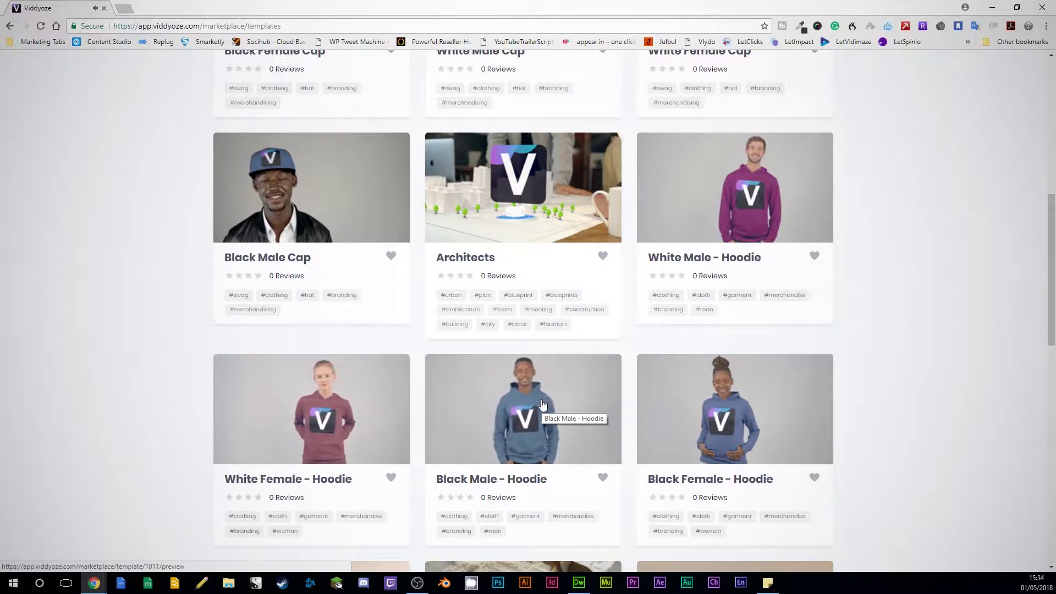
- Browse down the Live Action templates to Waves on the Sand and the Load More button
{"action": "scroll", "coordinate": [627, 380], "scroll_direction": "up", "scroll_amount": 5}
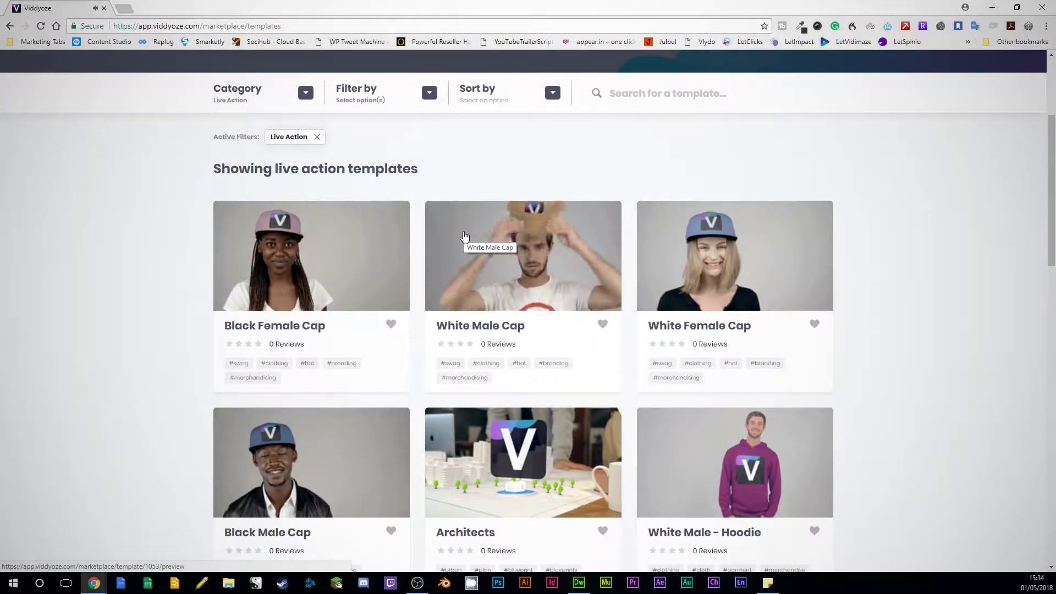
{"action": "scroll", "coordinate": [954, 327], "scroll_direction": "down", "scroll_amount": 6}
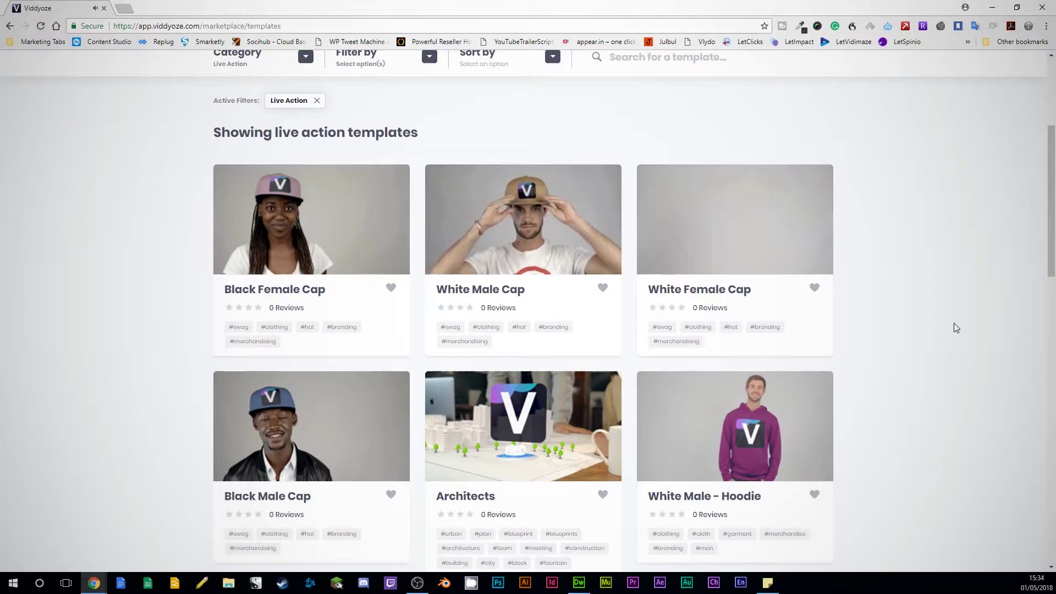
{"action": "scroll", "coordinate": [956, 328], "scroll_direction": "down", "scroll_amount": 6}
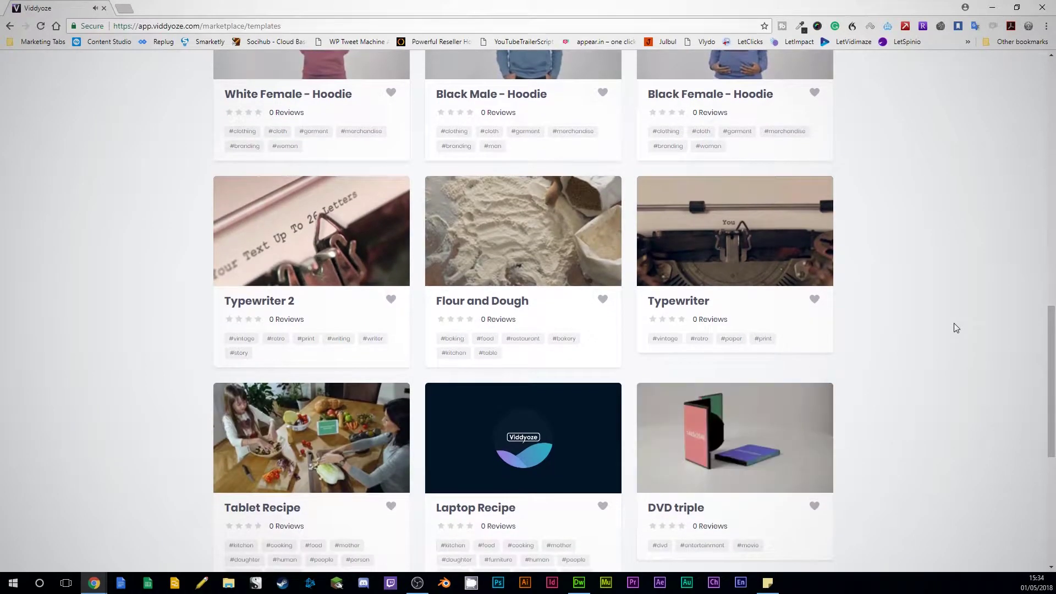
{"action": "mouse_move", "coordinate": [587, 238]}
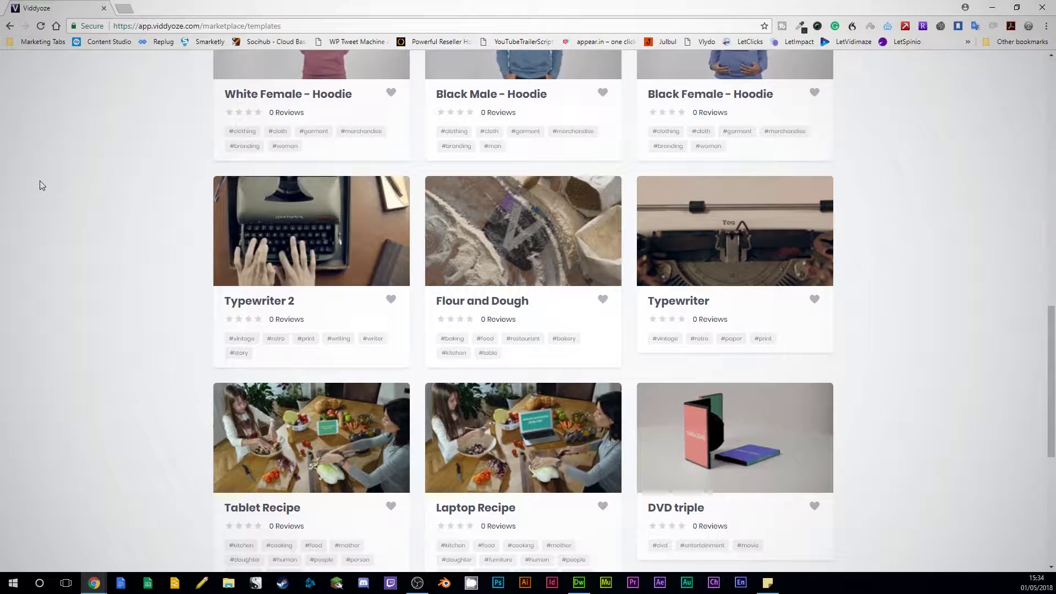
{"action": "scroll", "coordinate": [40, 209], "scroll_direction": "down", "scroll_amount": 4}
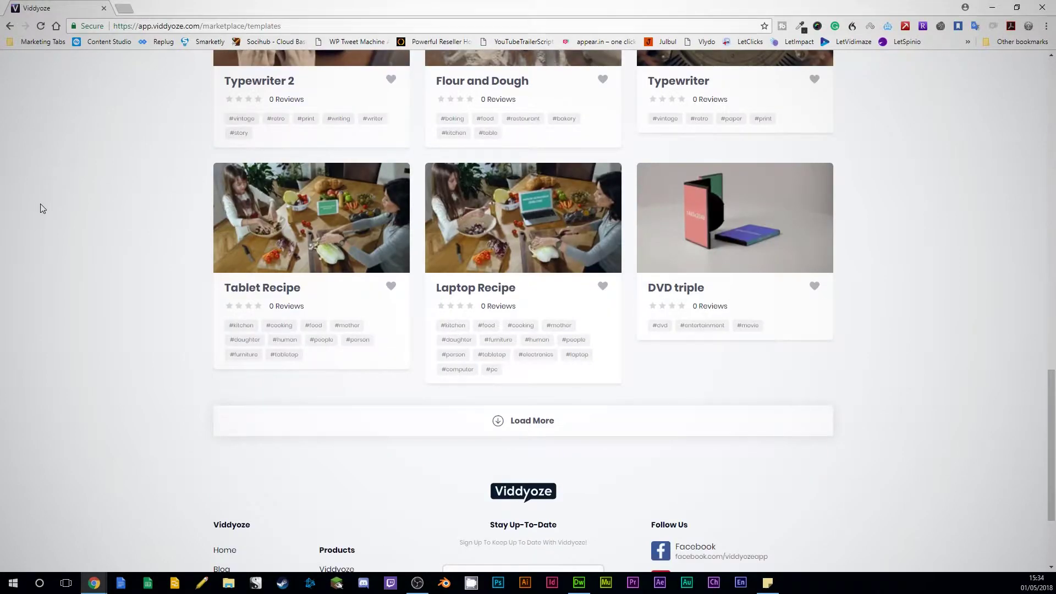
{"action": "mouse_move", "coordinate": [506, 235]}
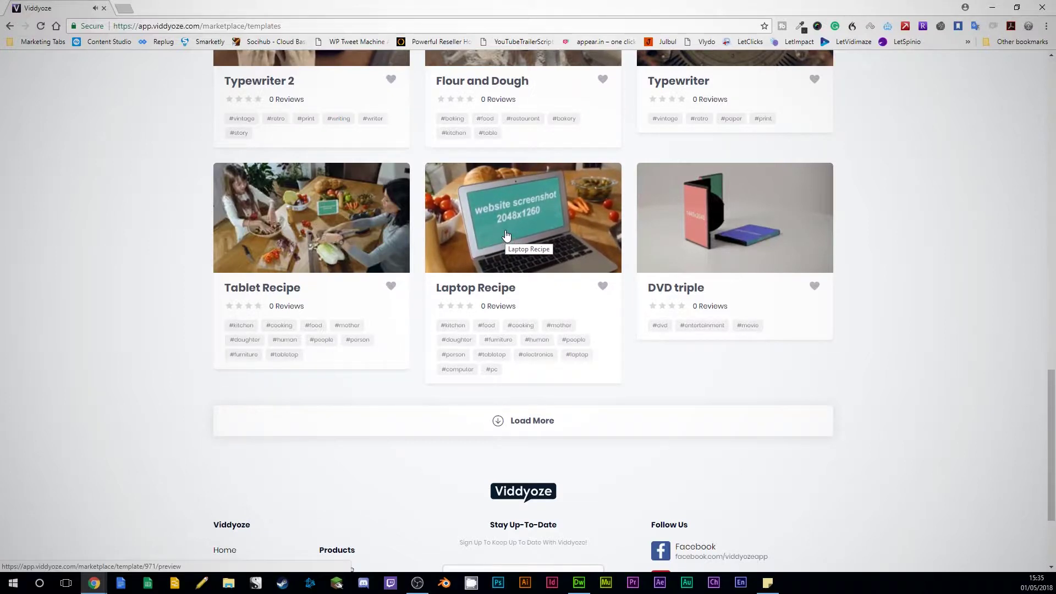
{"action": "scroll", "coordinate": [737, 380], "scroll_direction": "down", "scroll_amount": 2}
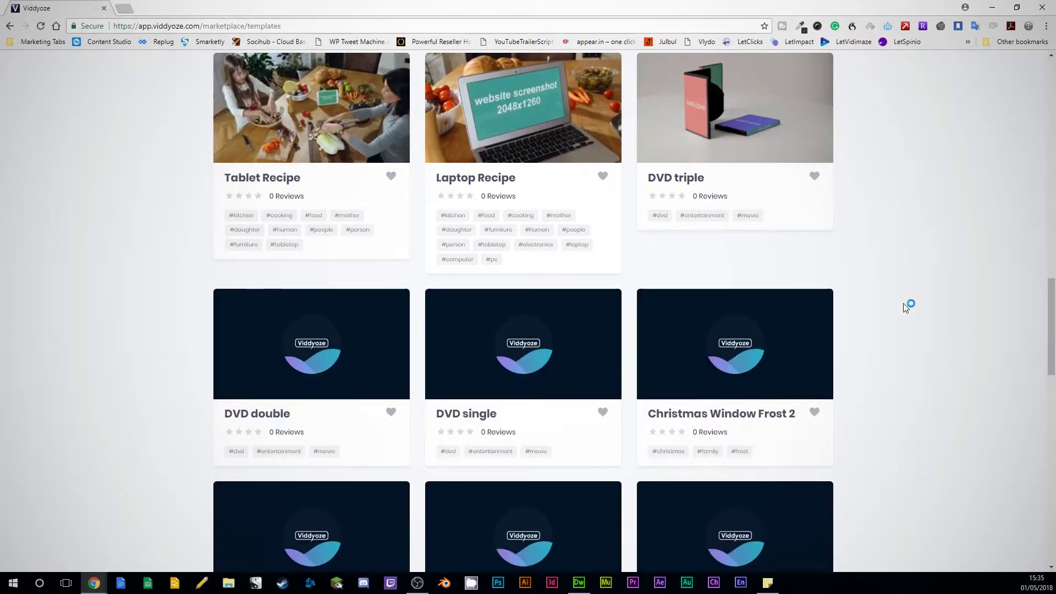
{"action": "scroll", "coordinate": [905, 306], "scroll_direction": "down", "scroll_amount": 6}
{"action": "scroll", "coordinate": [913, 308], "scroll_direction": "up", "scroll_amount": 4}
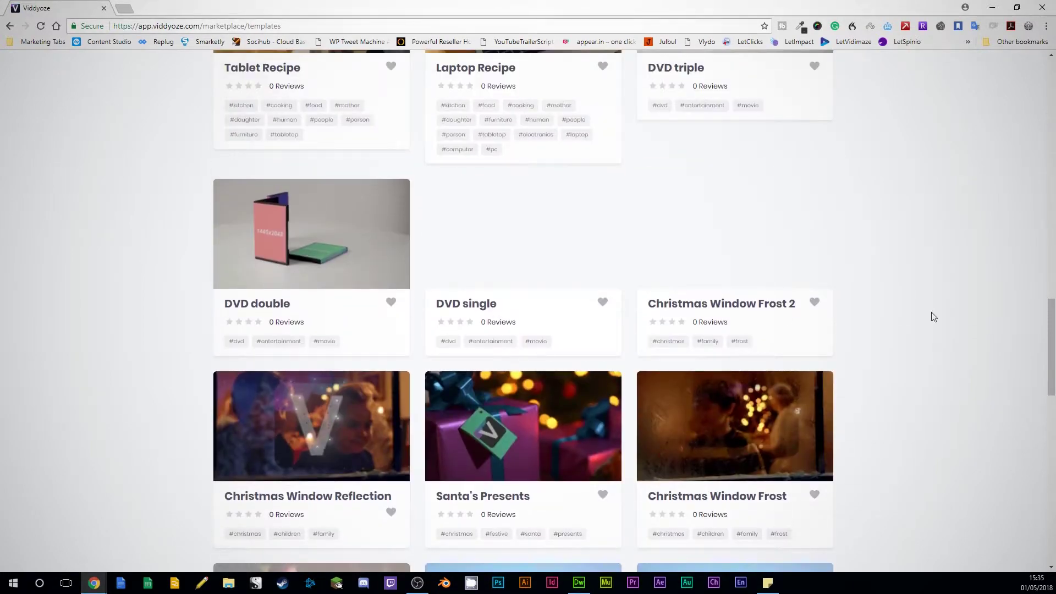
{"action": "scroll", "coordinate": [989, 322], "scroll_direction": "down", "scroll_amount": 1}
{"action": "scroll", "coordinate": [1043, 328], "scroll_direction": "down", "scroll_amount": 2}
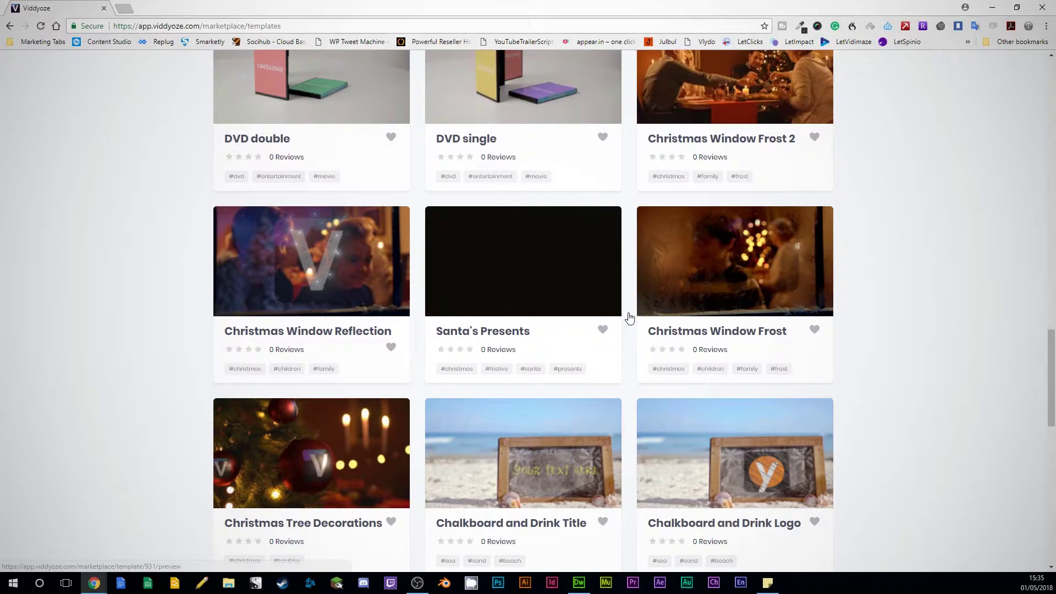
{"action": "scroll", "coordinate": [142, 240], "scroll_direction": "down", "scroll_amount": 6}
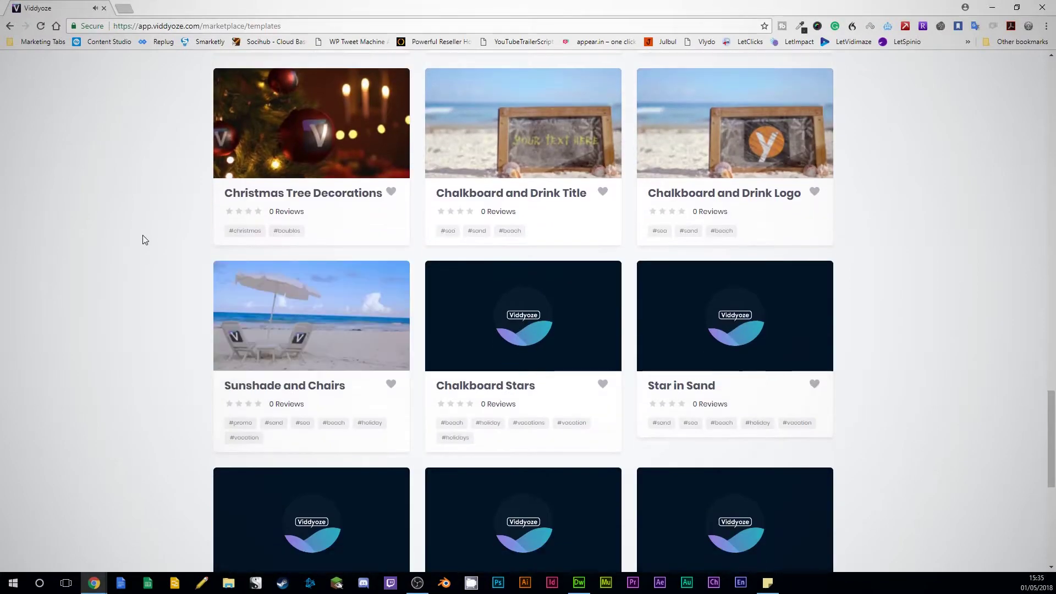
{"action": "scroll", "coordinate": [142, 239], "scroll_direction": "down", "scroll_amount": 3}
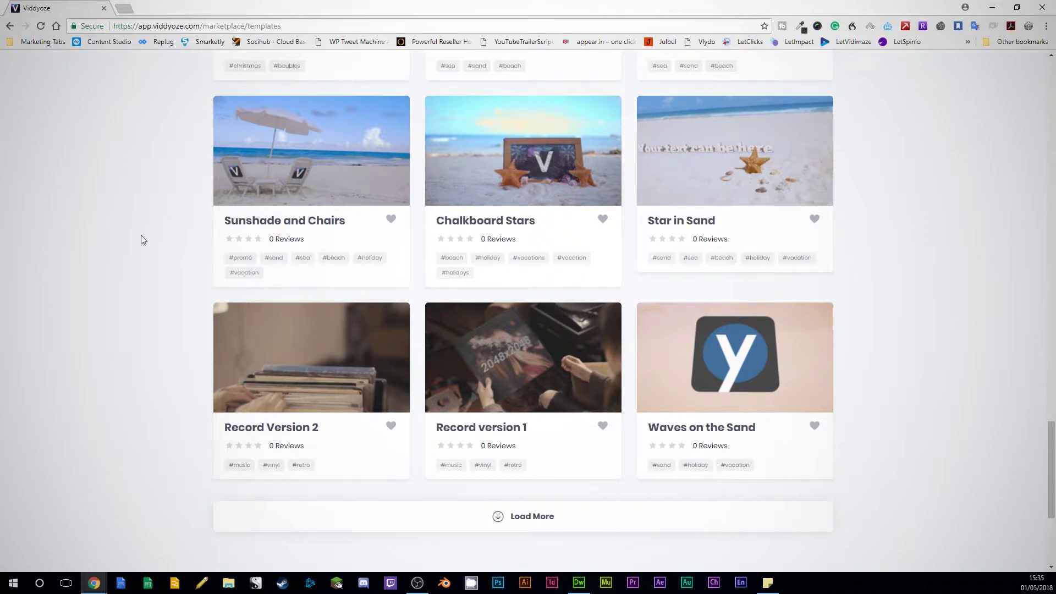
{"action": "scroll", "coordinate": [143, 243], "scroll_direction": "down", "scroll_amount": 3}
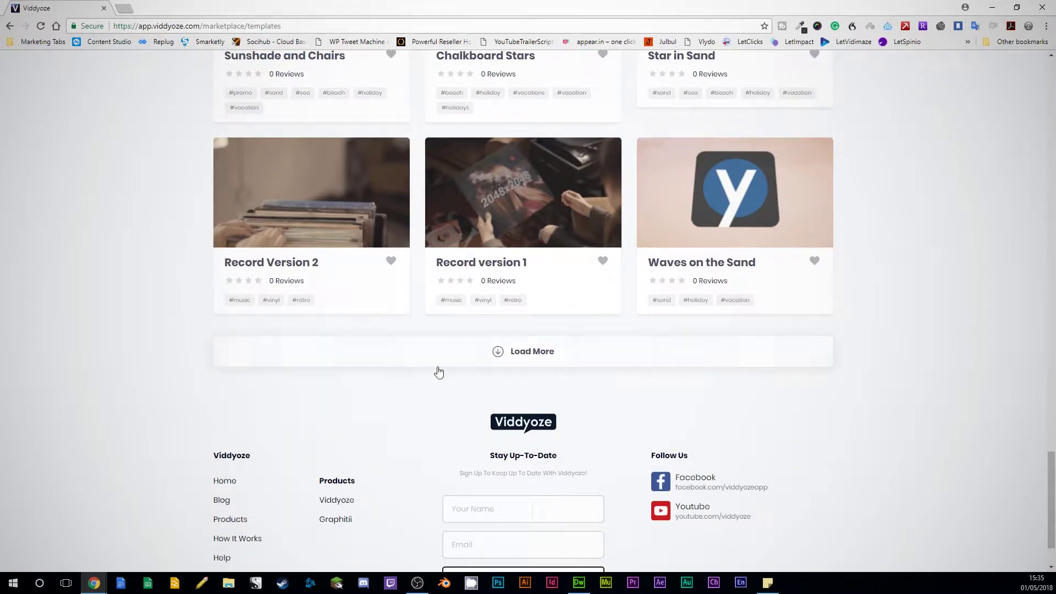
- Load more templates and bring the Drums card into view beside Fruit Juice
{"action": "left_click", "coordinate": [553, 352]}
{"action": "scroll", "coordinate": [98, 325], "scroll_direction": "down", "scroll_amount": 6}
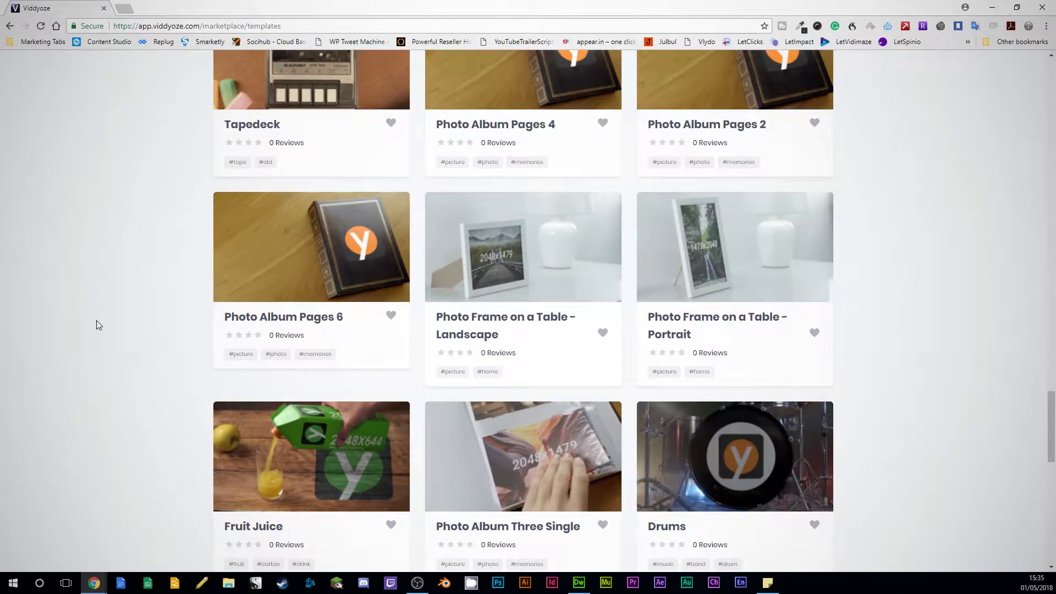
{"action": "scroll", "coordinate": [98, 325], "scroll_direction": "down", "scroll_amount": 5}
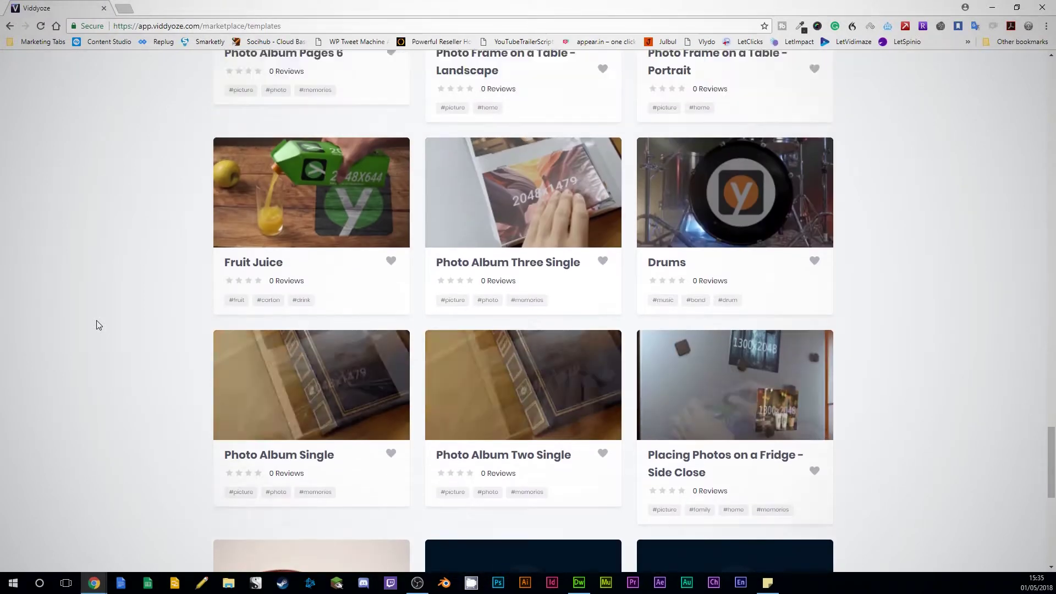
{"action": "scroll", "coordinate": [103, 323], "scroll_direction": "up", "scroll_amount": 1}
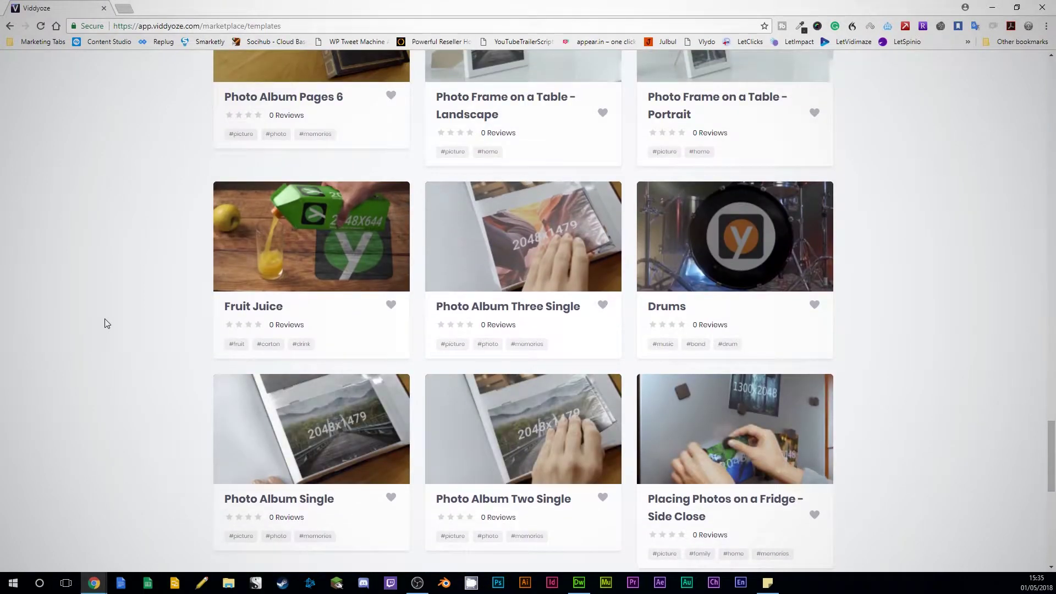
- Open the Drums template preview page and scroll through its details
{"action": "left_click", "coordinate": [782, 238]}
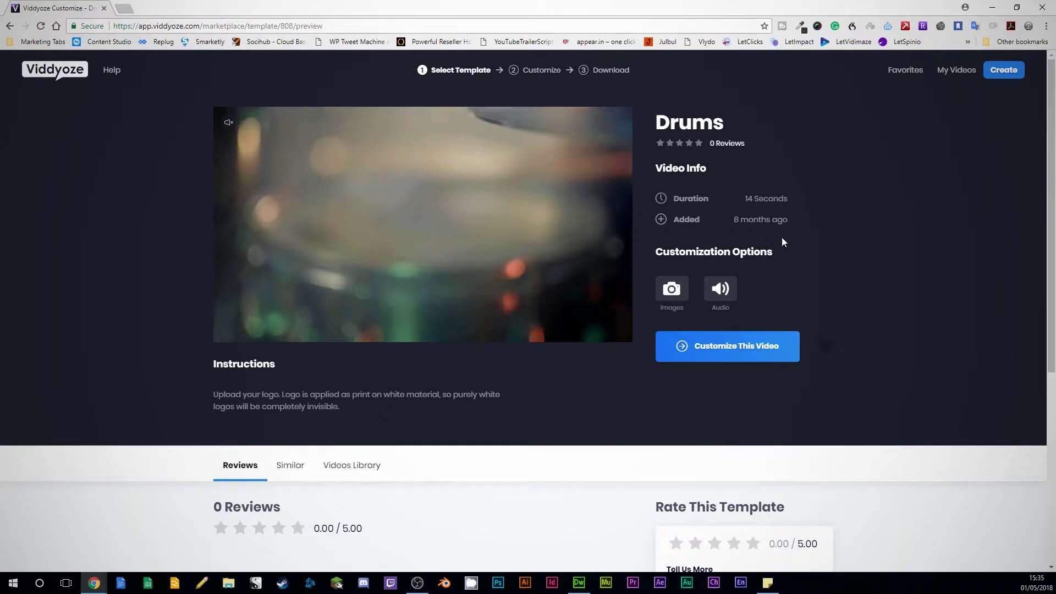
{"action": "scroll", "coordinate": [450, 452], "scroll_direction": "down", "scroll_amount": 6}
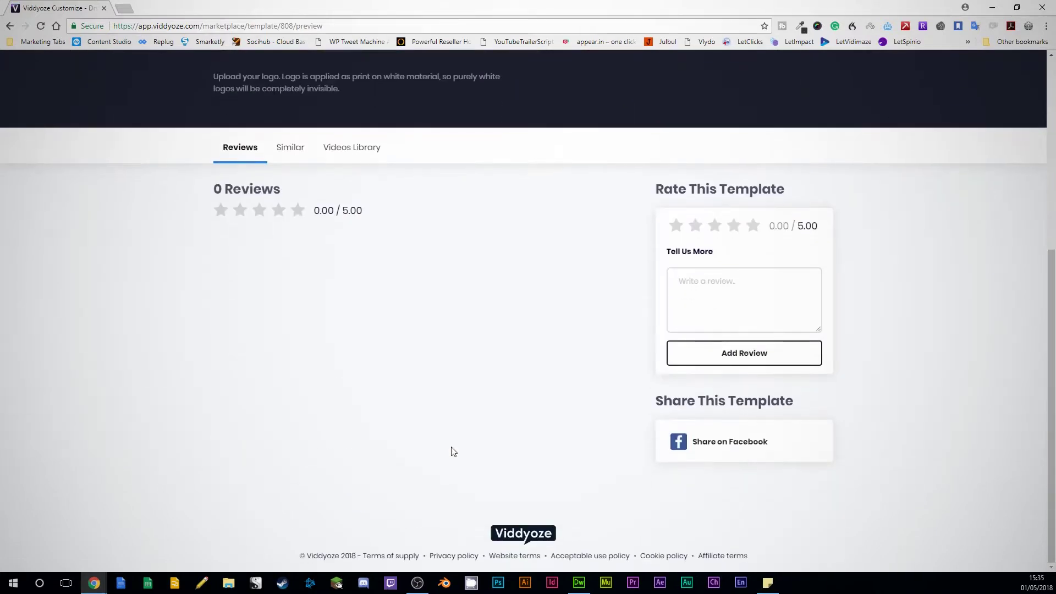
{"action": "scroll", "coordinate": [477, 445], "scroll_direction": "up", "scroll_amount": 3}
{"action": "scroll", "coordinate": [477, 445], "scroll_direction": "up", "scroll_amount": 3}
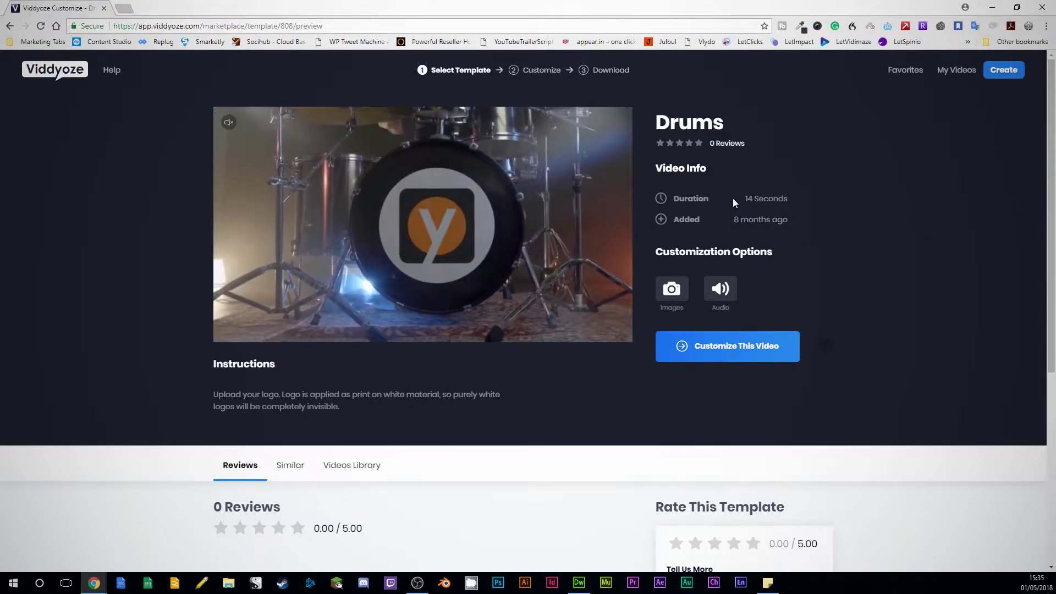
- Highlight the 14 Seconds duration and 8 months ago added date, then clear the selection
{"action": "left_click_drag", "start_coordinate": [732, 198], "coordinate": [779, 197]}
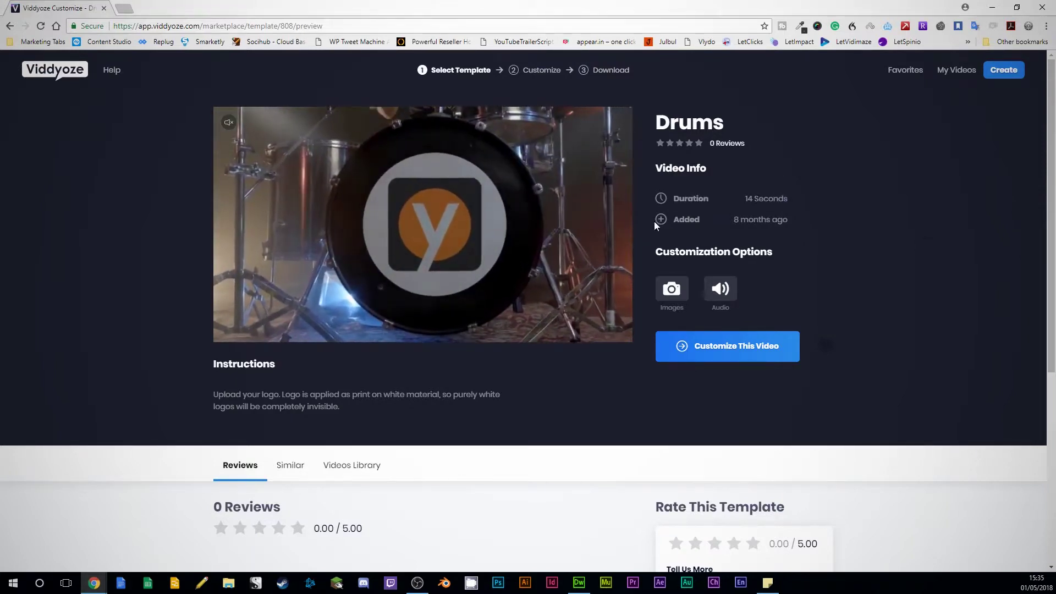
{"action": "left_click", "coordinate": [723, 217]}
{"action": "left_click_drag", "start_coordinate": [721, 217], "coordinate": [793, 213]}
{"action": "left_click", "coordinate": [794, 209]}
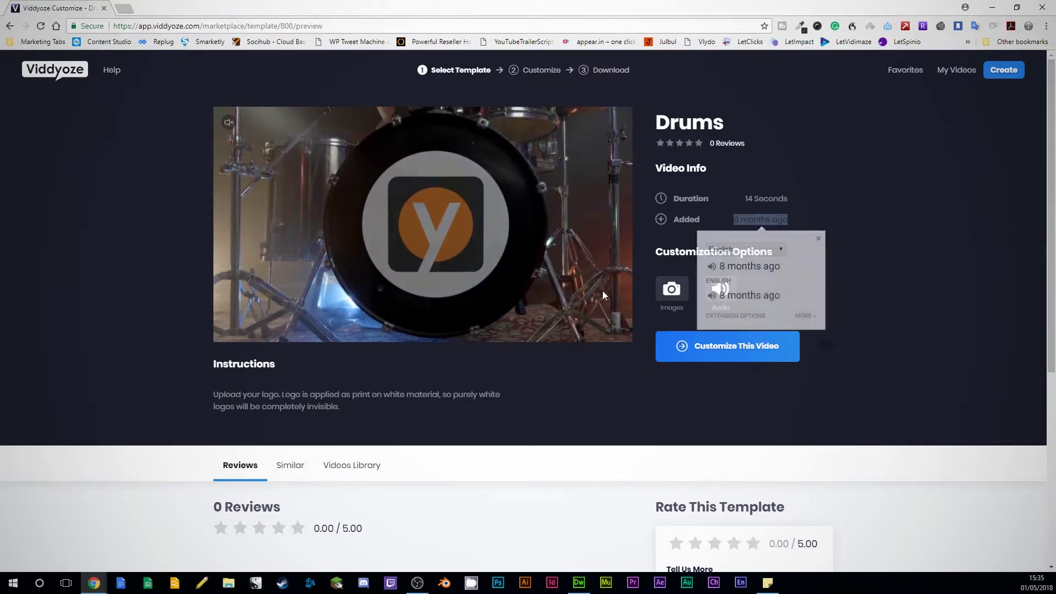
{"action": "left_click", "coordinate": [953, 271]}
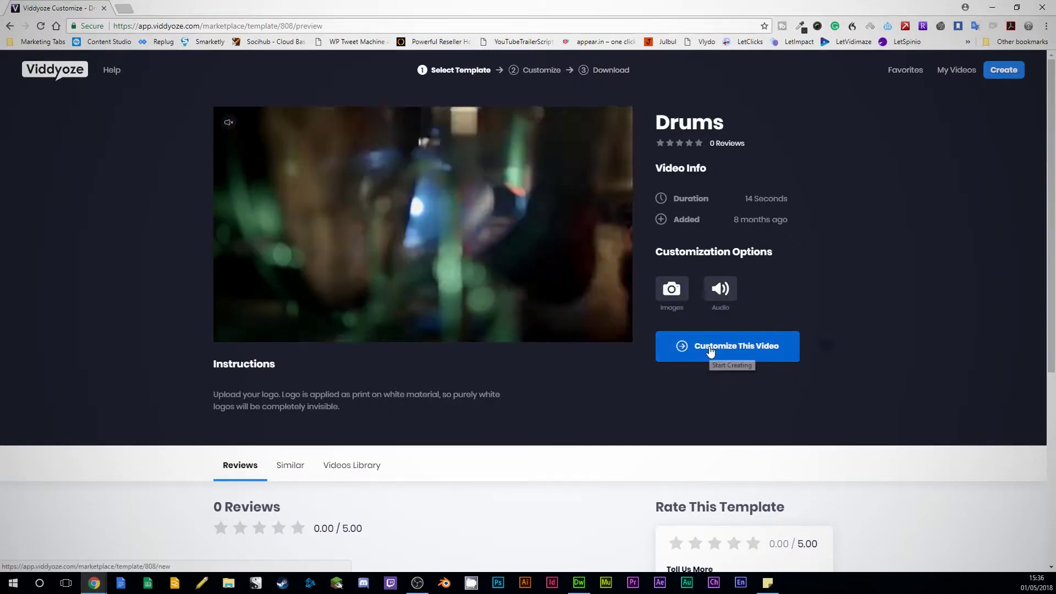
- Customize Drums: unmute the preview in the Audio step, then return to the Images logo step
{"action": "left_click", "coordinate": [708, 347]}
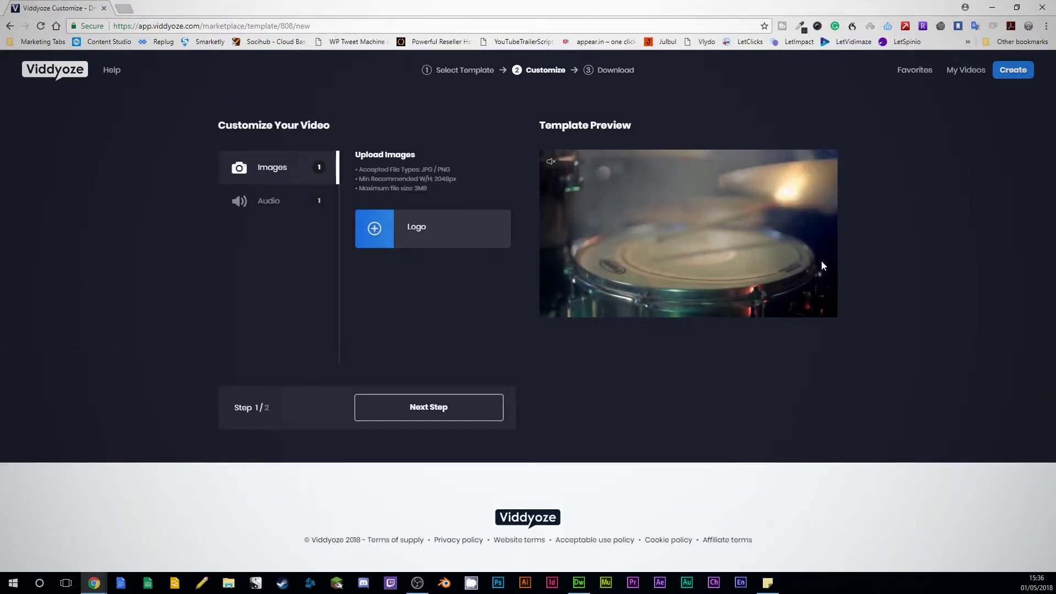
{"action": "left_click", "coordinate": [271, 202]}
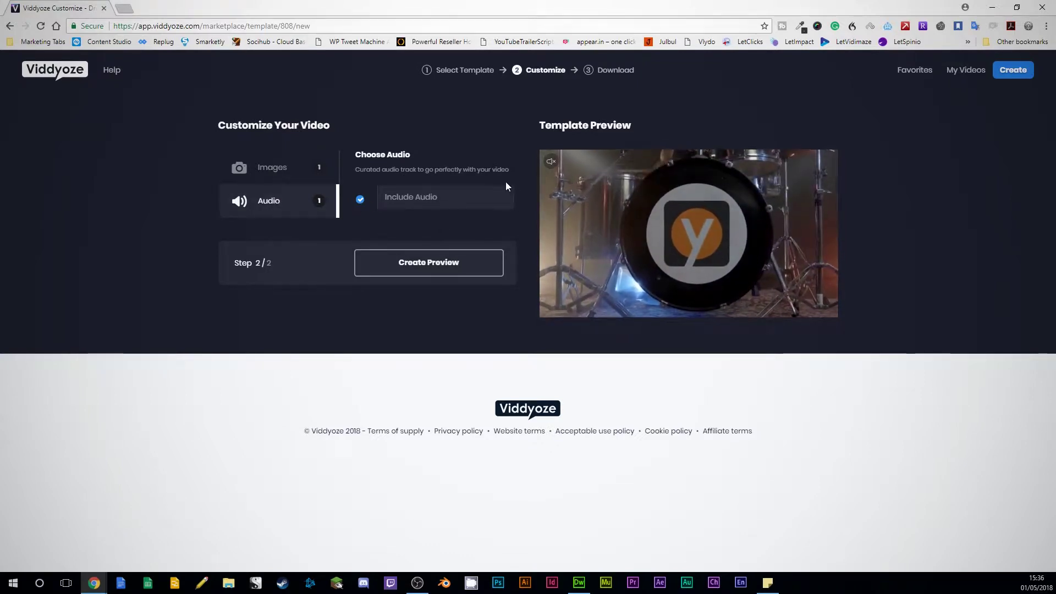
{"action": "left_click", "coordinate": [549, 163]}
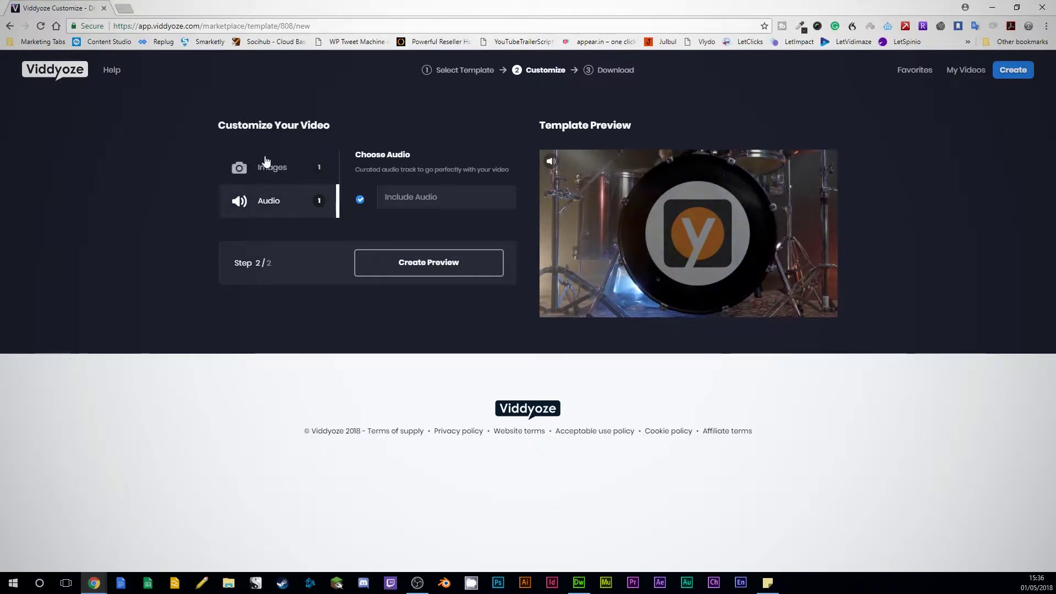
{"action": "left_click", "coordinate": [265, 175]}
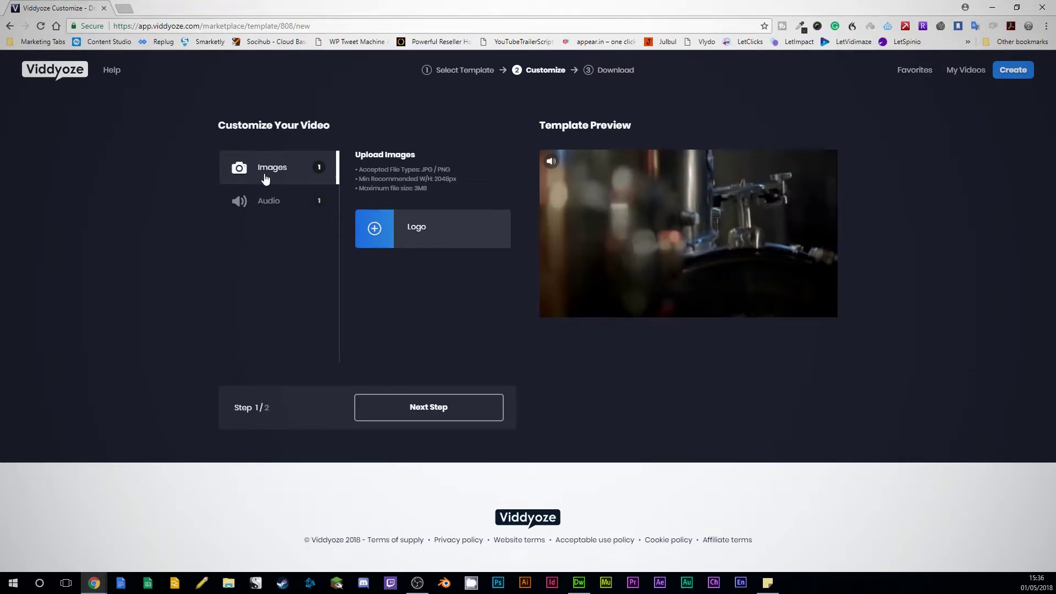
- Upload the Cyber-Tactics logo from the Tutorials folder into the Logo slot
{"action": "left_click", "coordinate": [373, 230]}
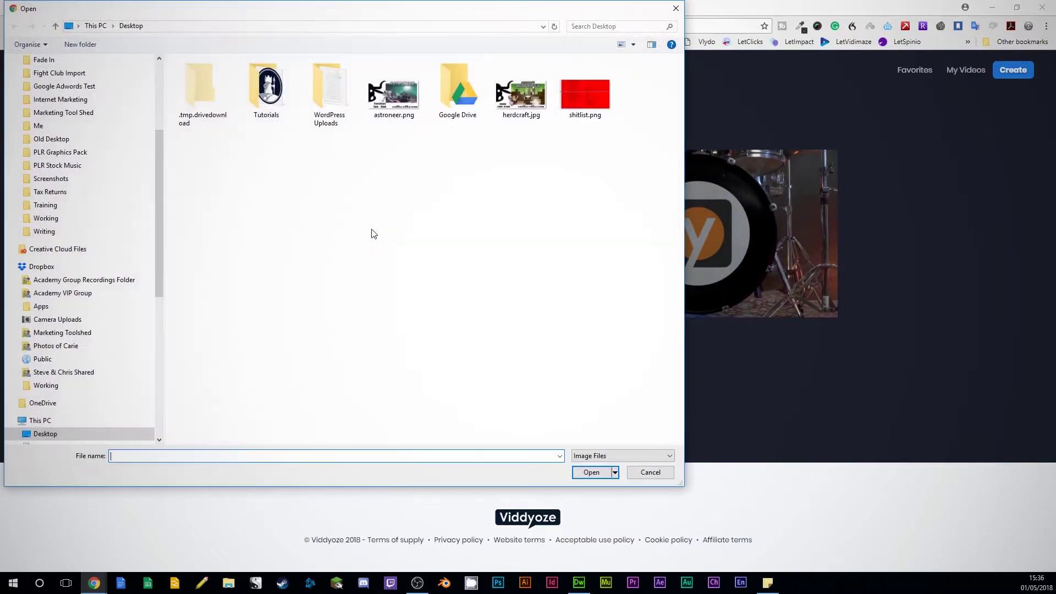
{"action": "double_click", "coordinate": [266, 88]}
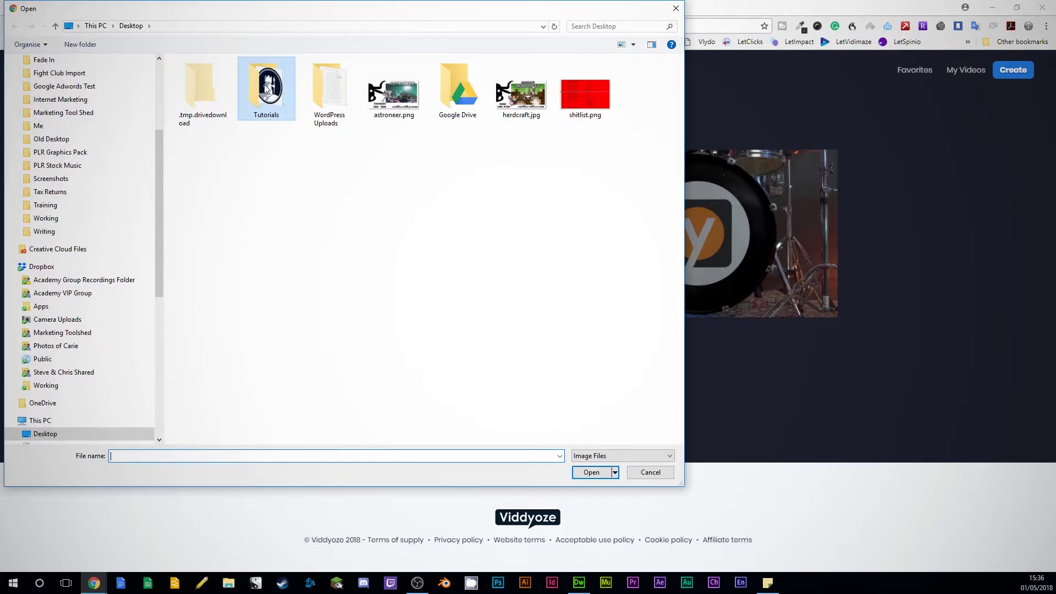
{"action": "double_click", "coordinate": [202, 87]}
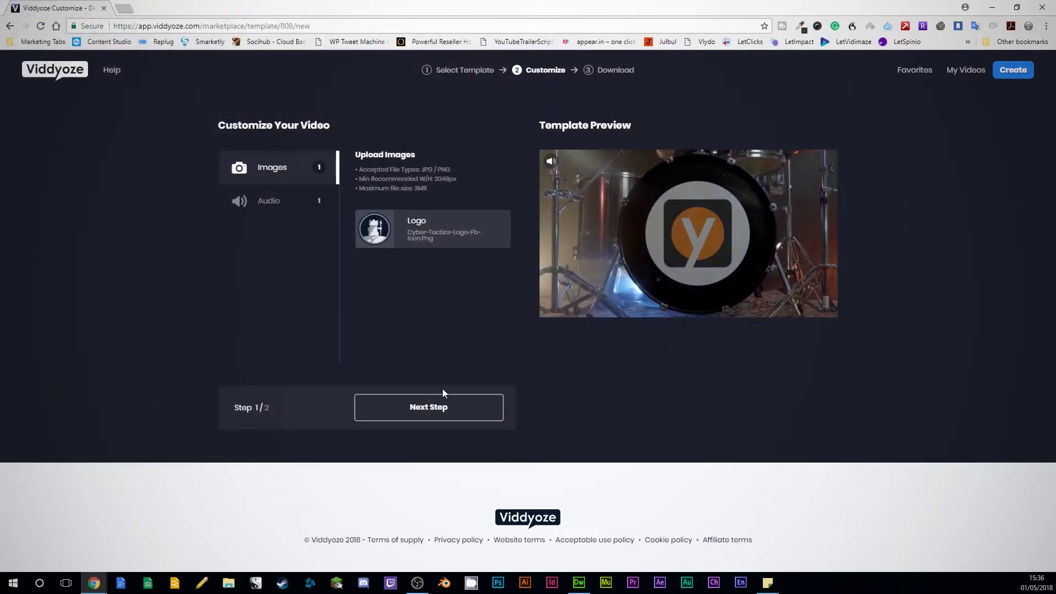
- Create the preview, then play the downloaded 13-second MP4 full screen
{"action": "left_click", "coordinate": [440, 400]}
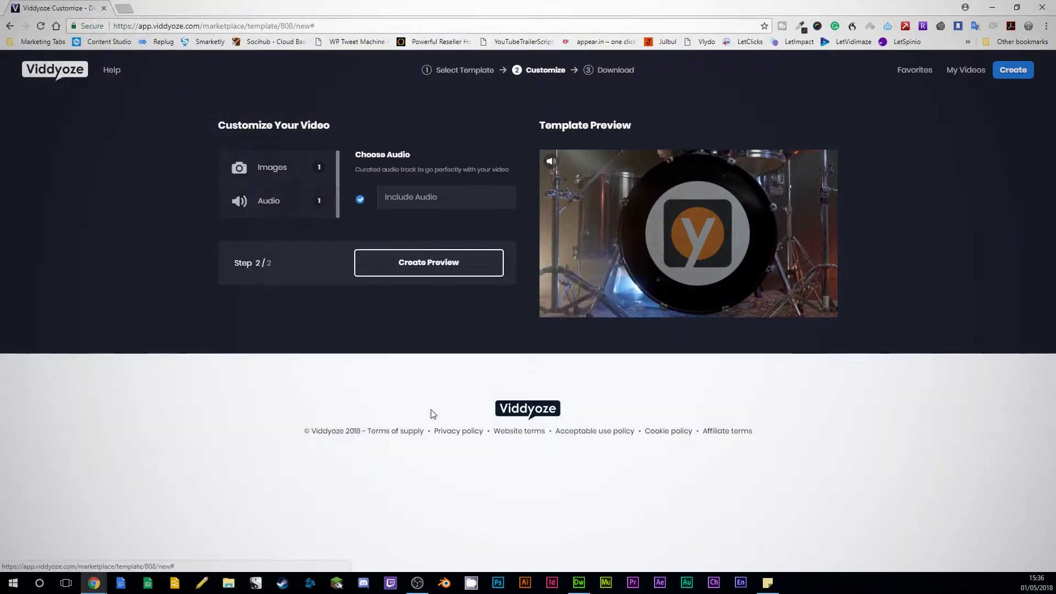
{"action": "left_click", "coordinate": [421, 267]}
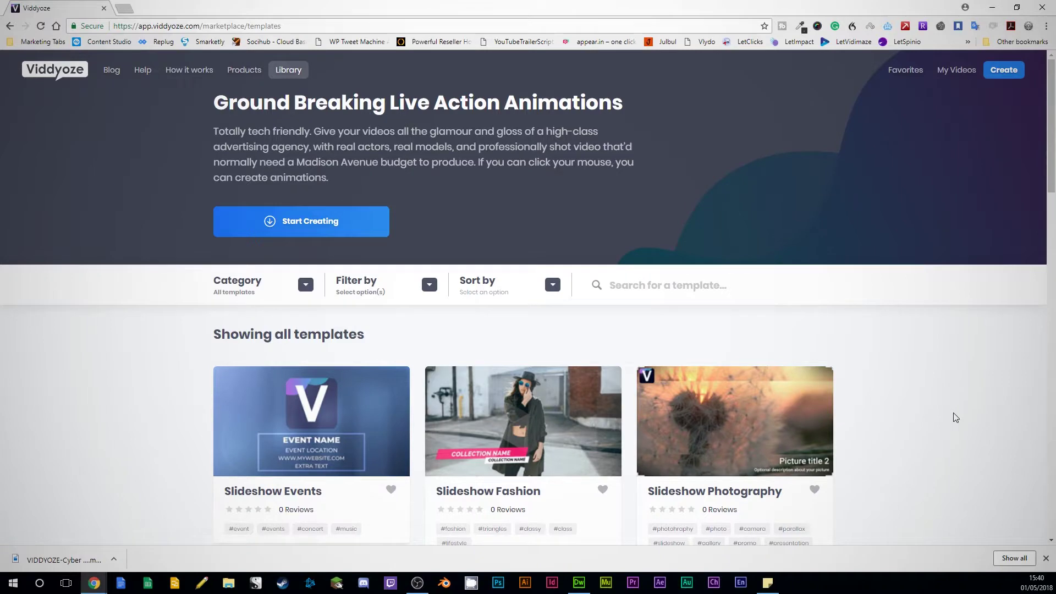
{"action": "left_click", "coordinate": [63, 560]}
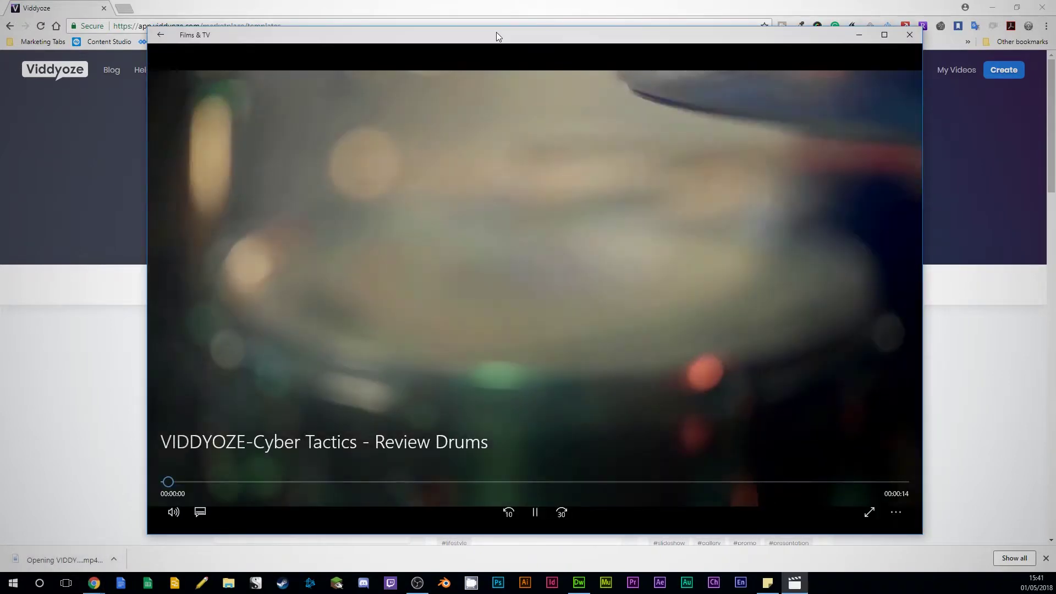
{"action": "double_click", "coordinate": [496, 31]}
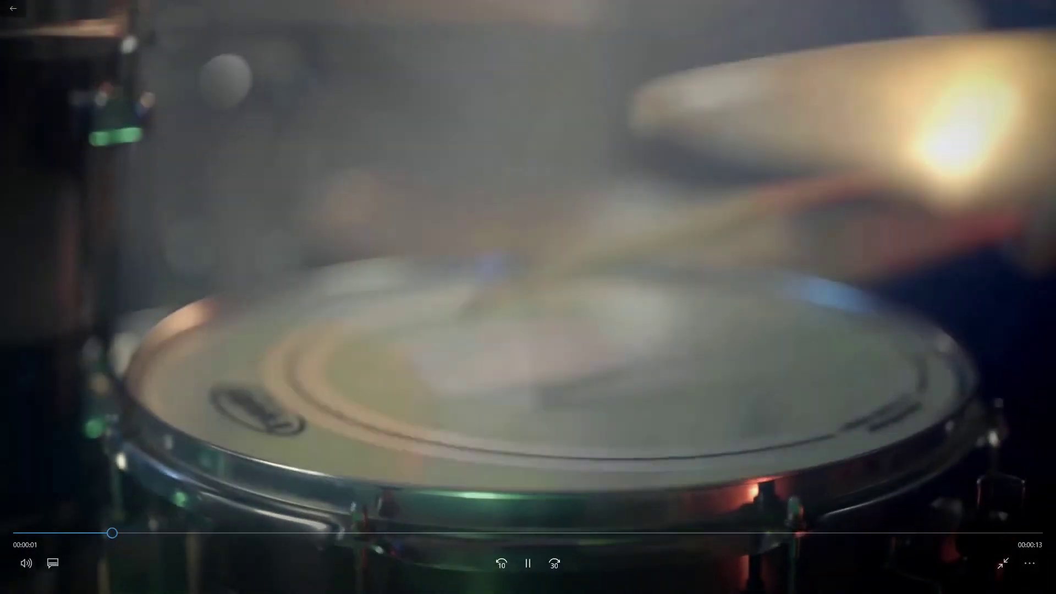